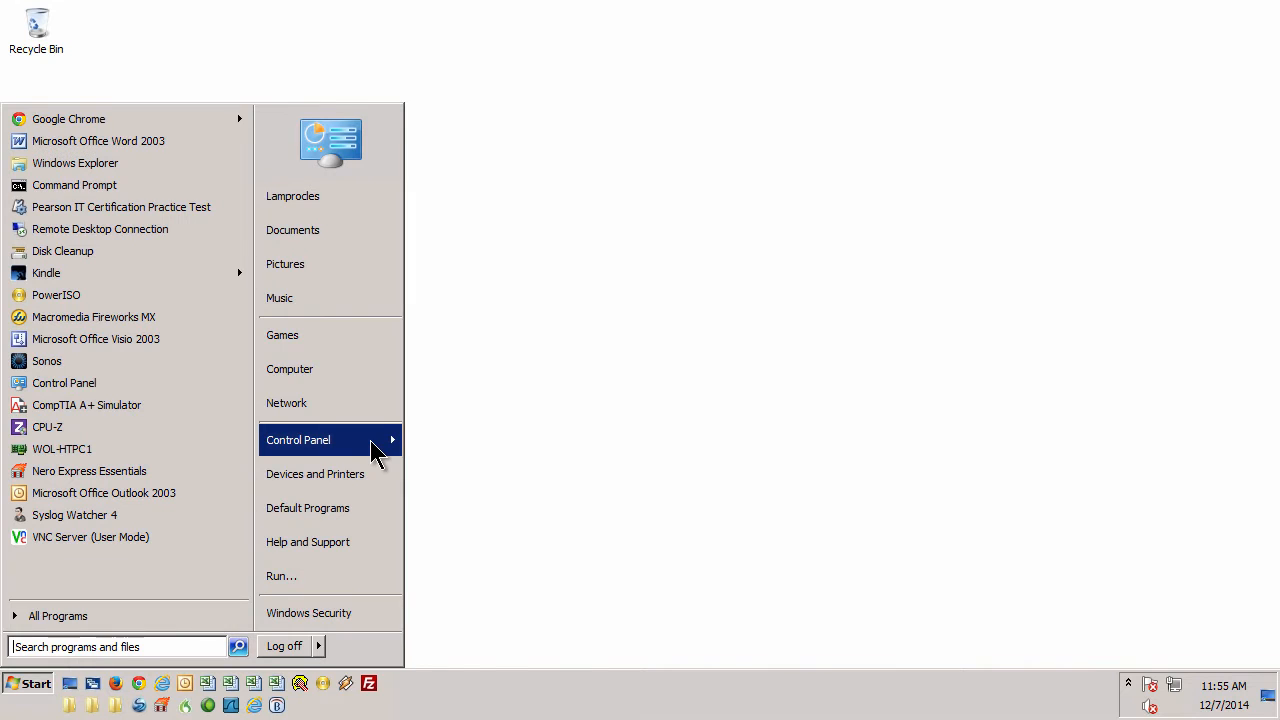
# Step: From Control Panel's User Accounts, go to Manage another account and select test-user's account
pyautogui.moveTo(375, 452)
pyautogui.moveTo(556, 714)
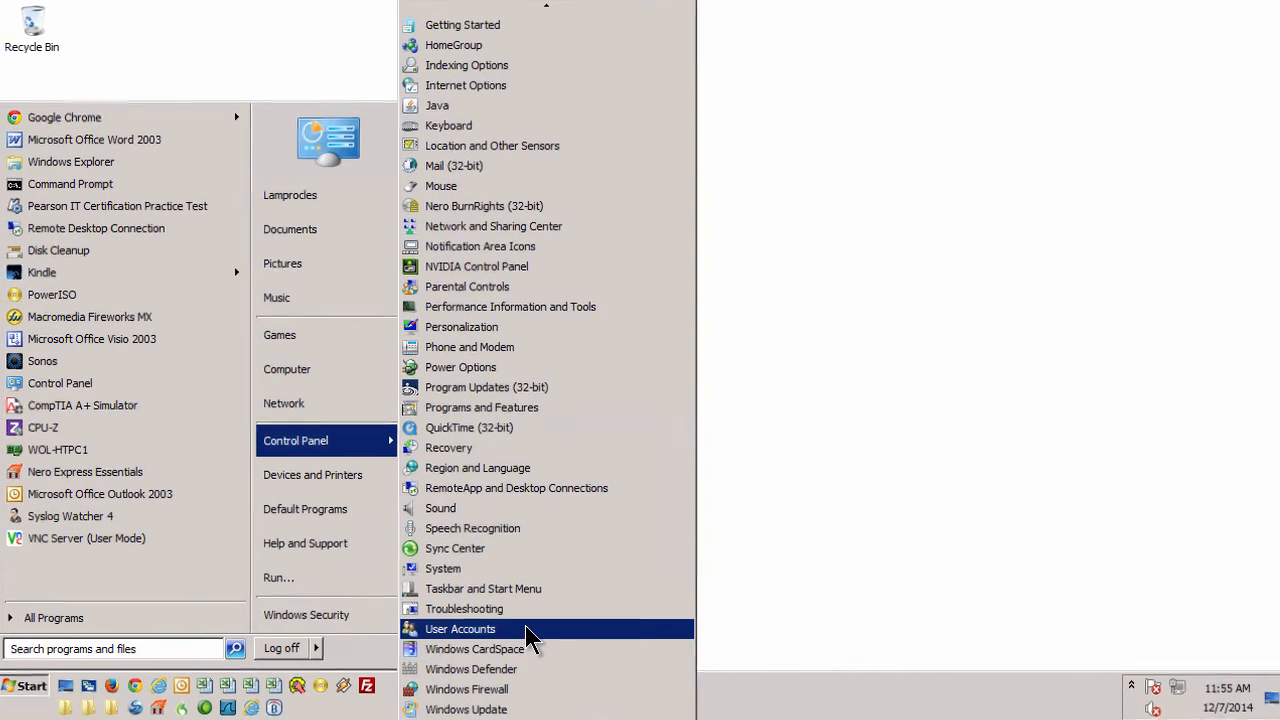
pyautogui.click(526, 630)
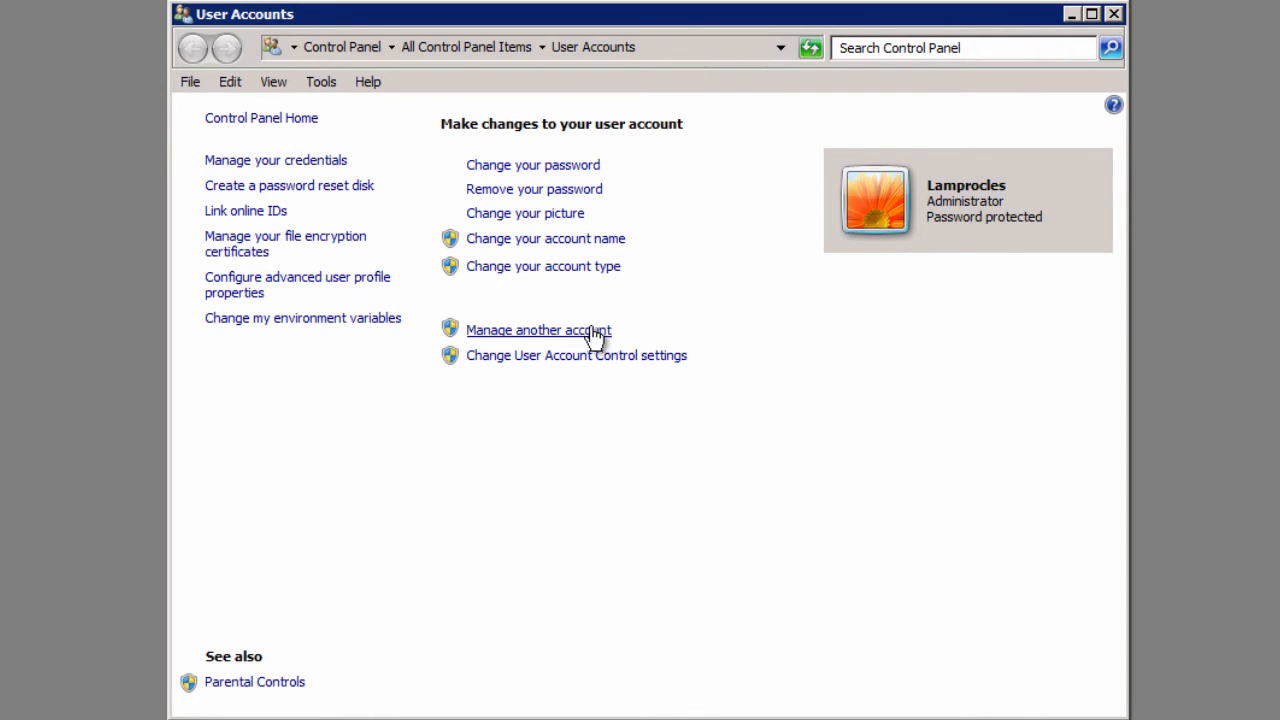
pyautogui.click(552, 333)
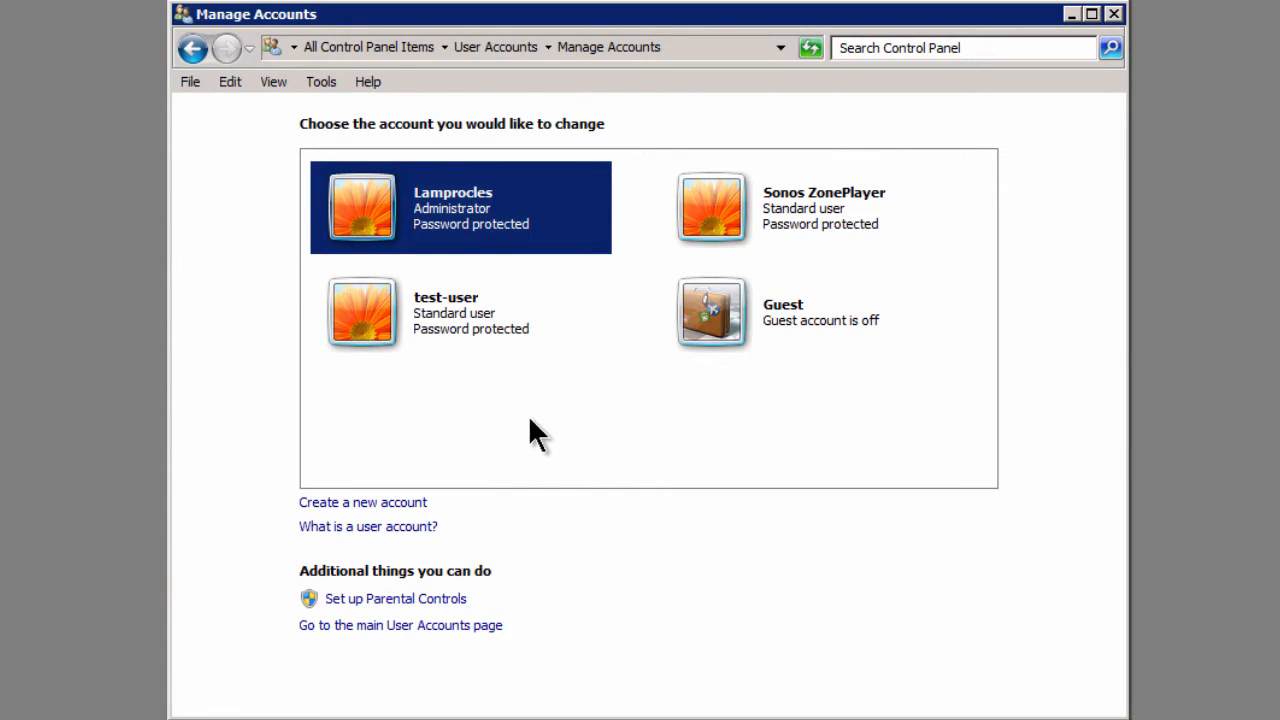
pyautogui.click(449, 323)
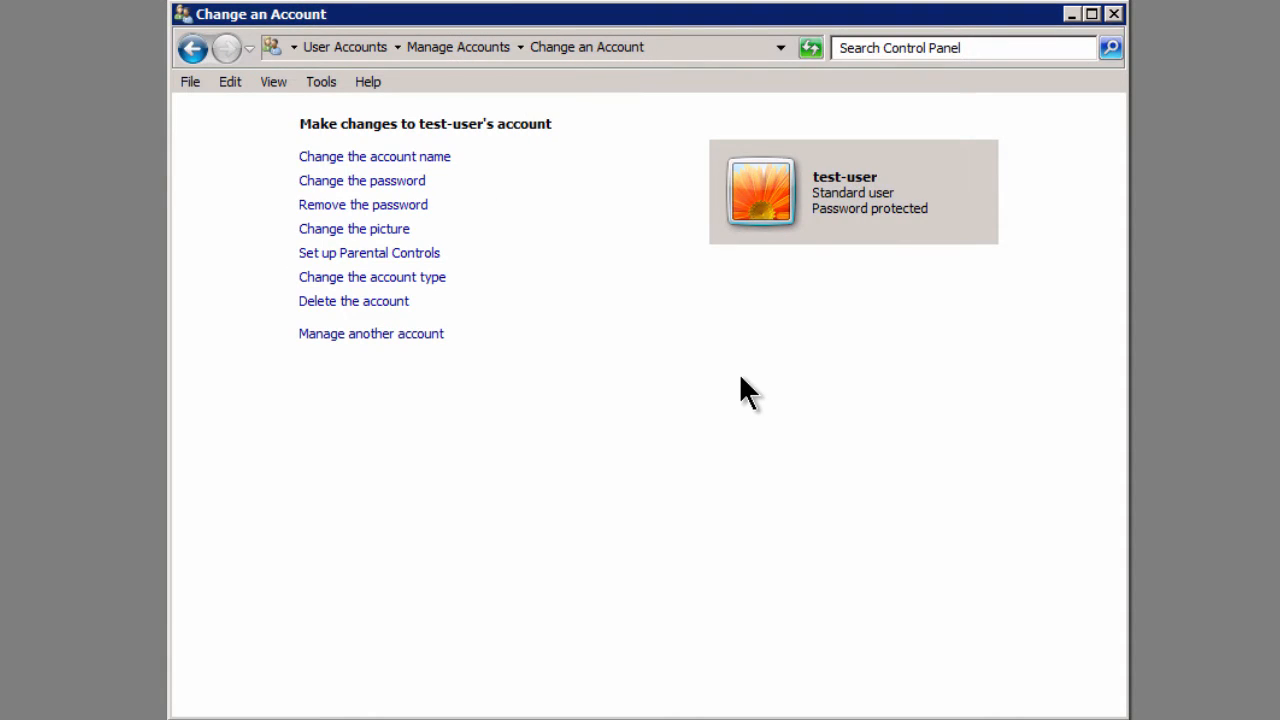
# Step: Enter and confirm a new password for test-user with hint 'remember the 1st rule', then save
pyautogui.click(357, 186)
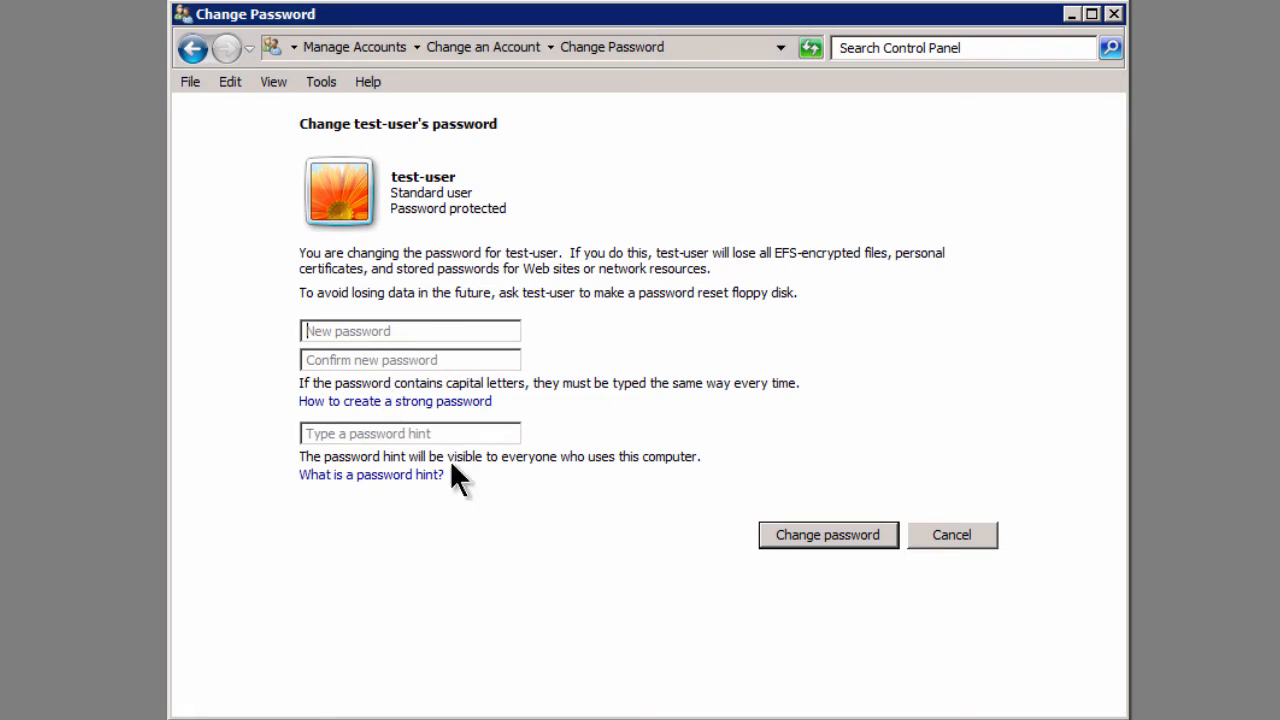
pyautogui.write('•••••')
pyautogui.press('Tab')
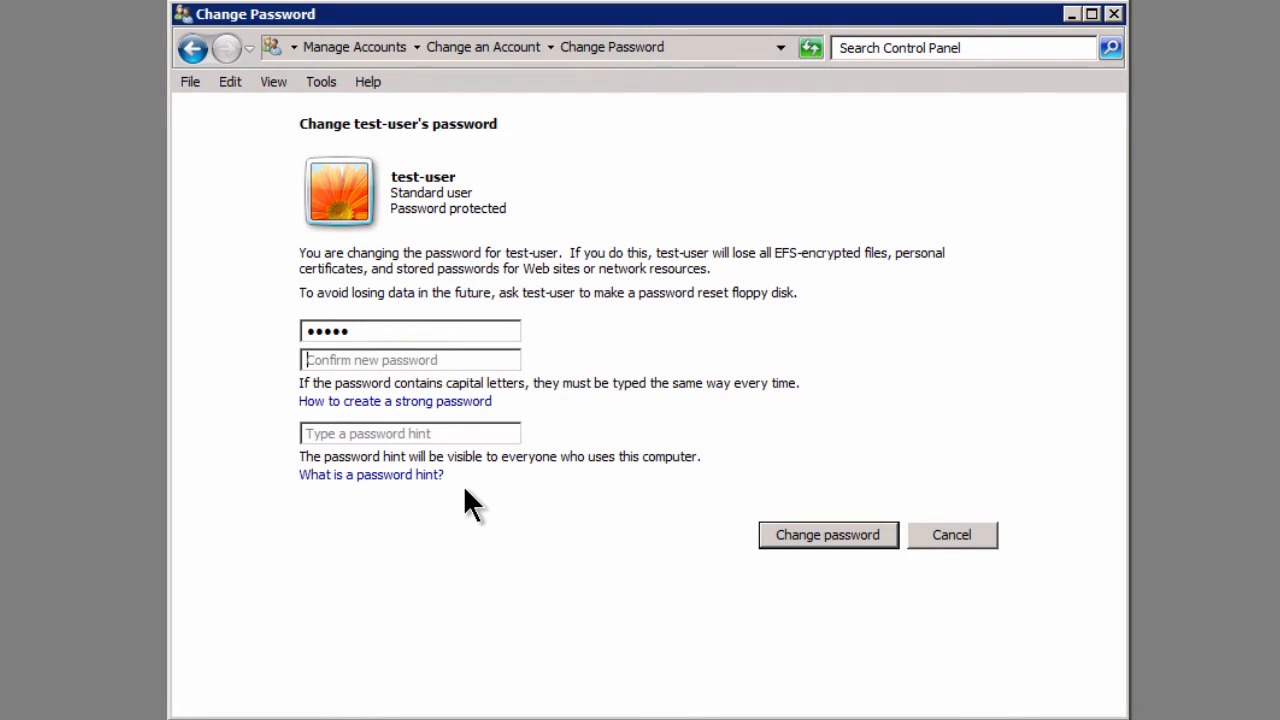
pyautogui.write('•••••')
pyautogui.press('Tab')
pyautogui.press('Tab')
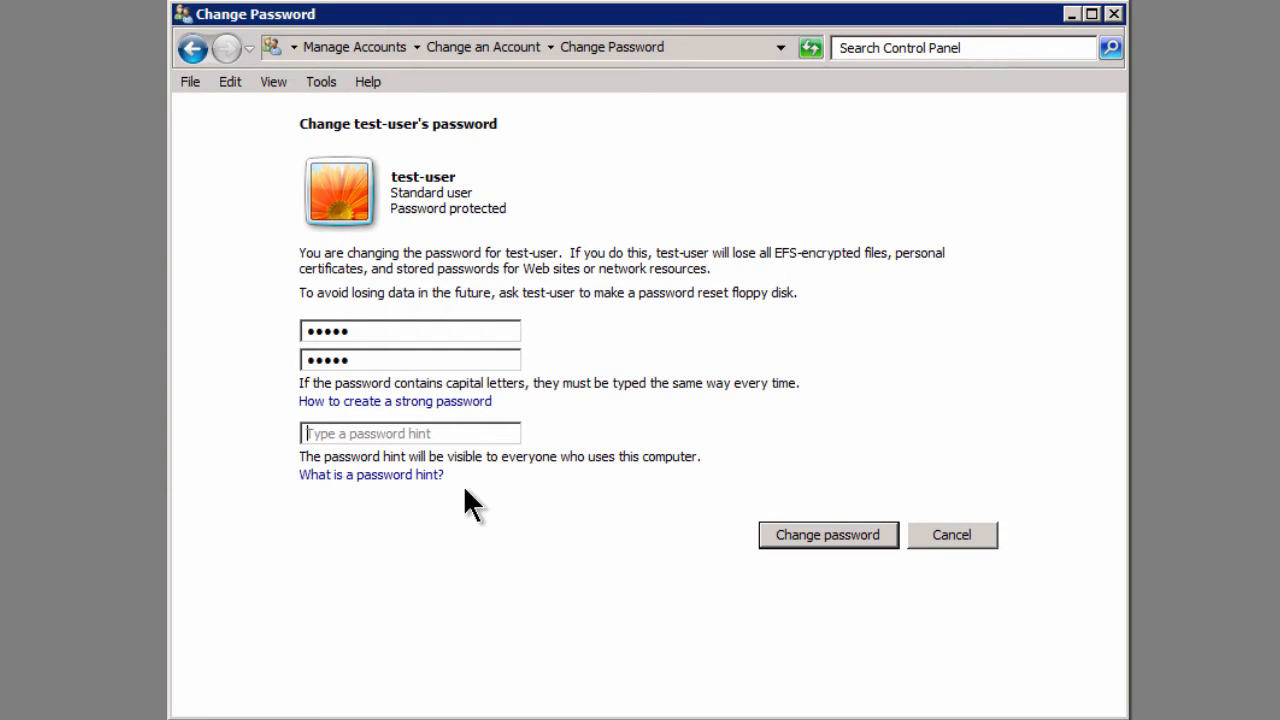
pyautogui.write('remember the ')
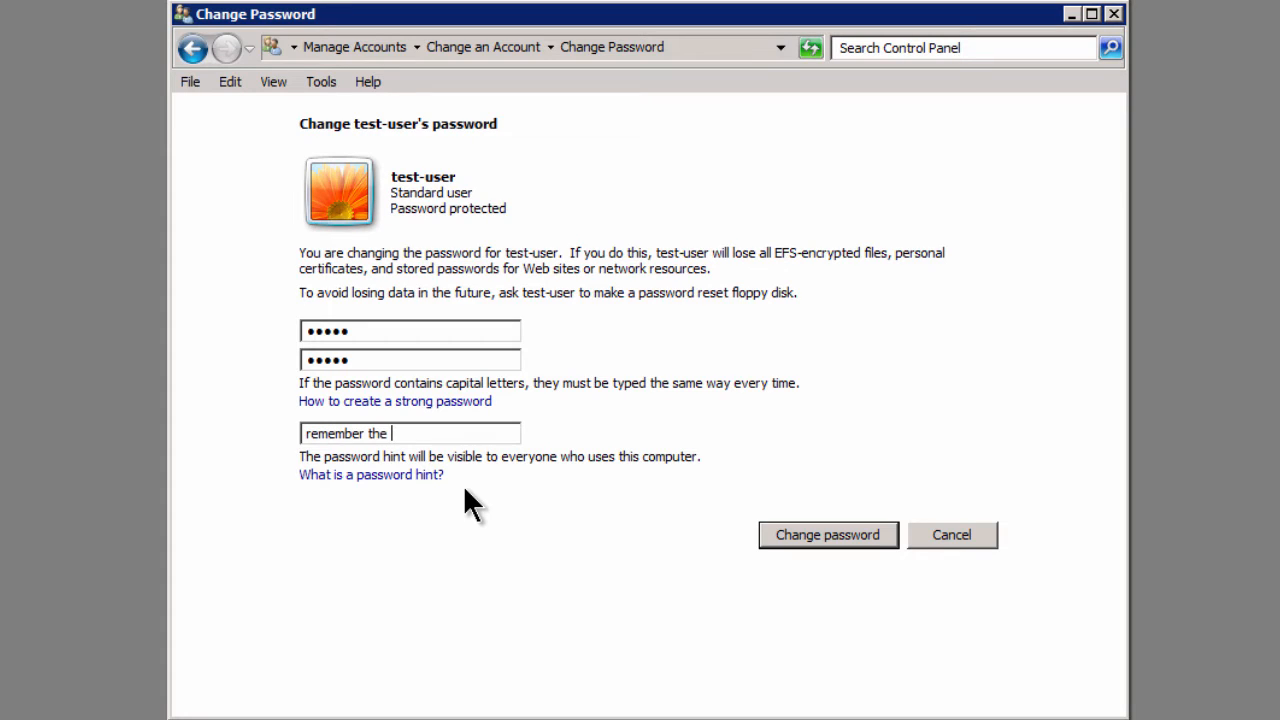
pyautogui.write('1st rule')
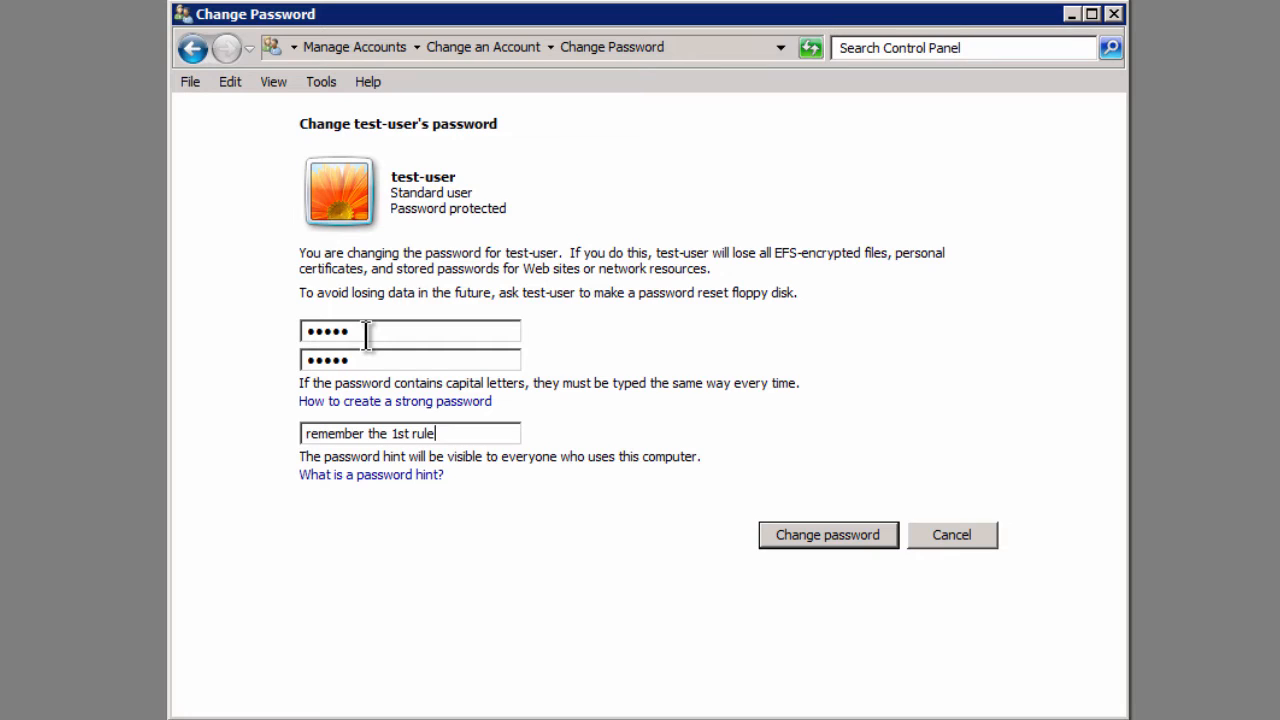
pyautogui.doubleClick(367, 332)
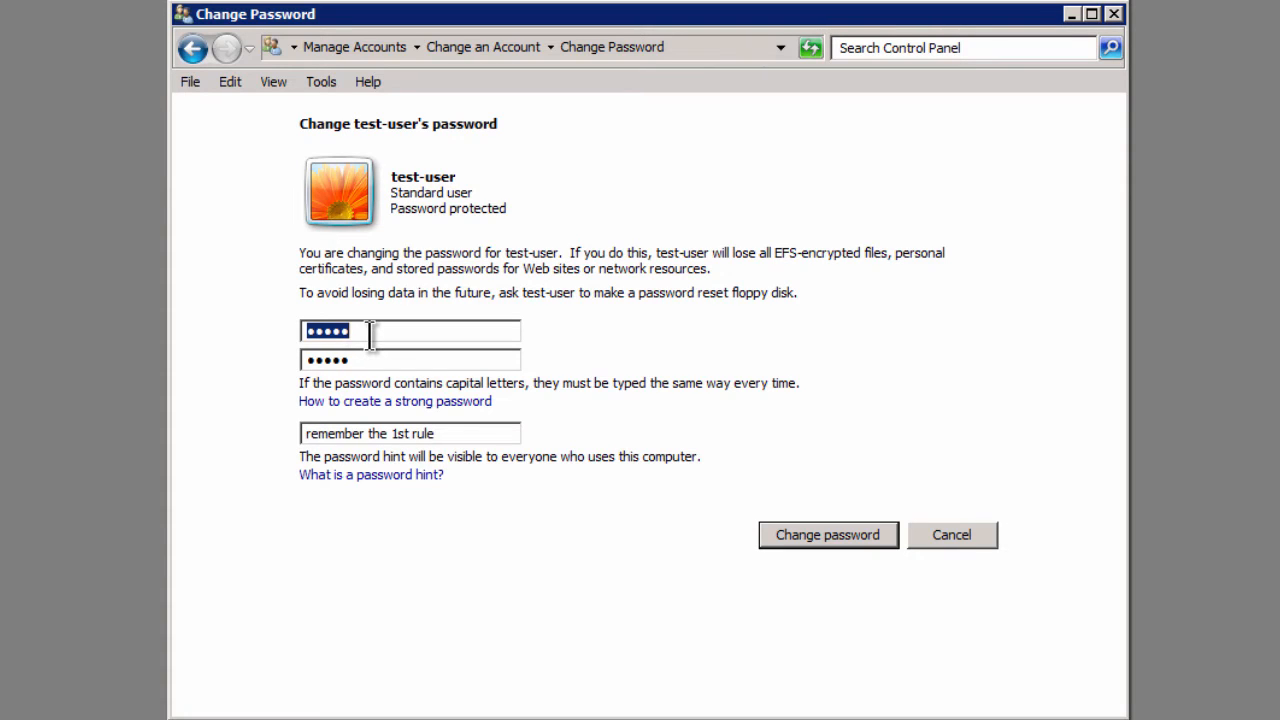
pyautogui.doubleClick(378, 360)
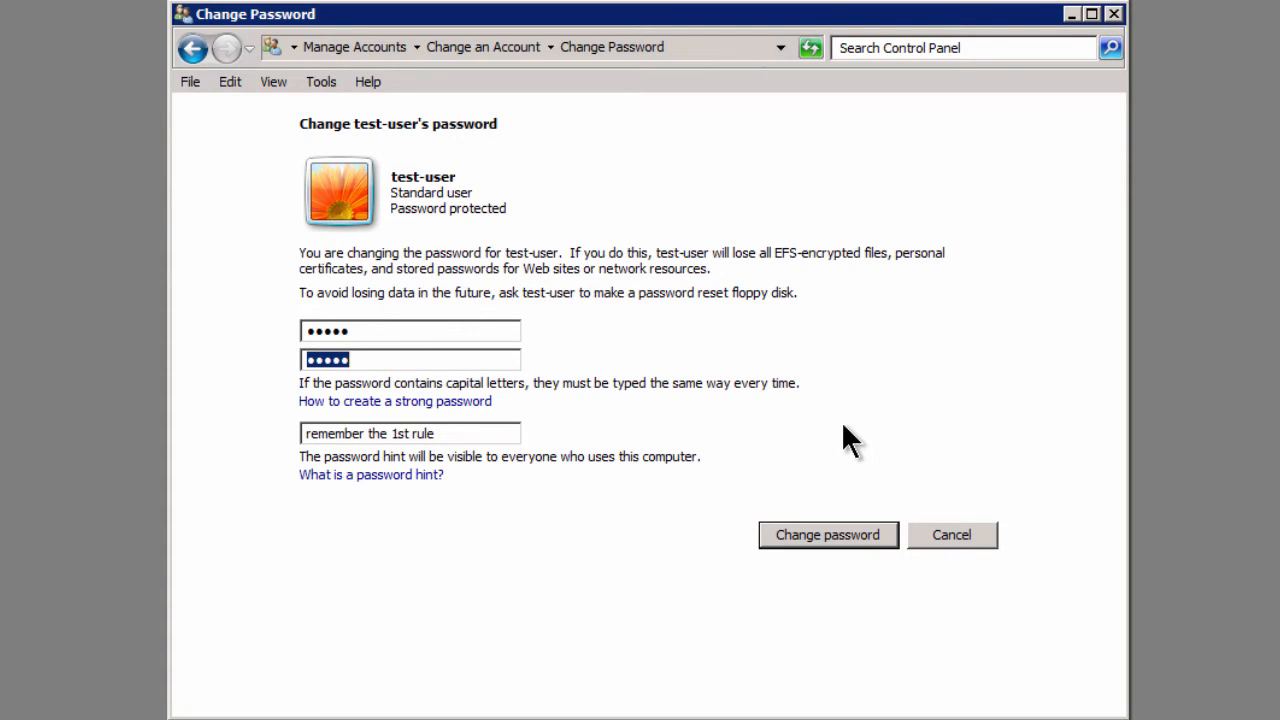
pyautogui.click(826, 534)
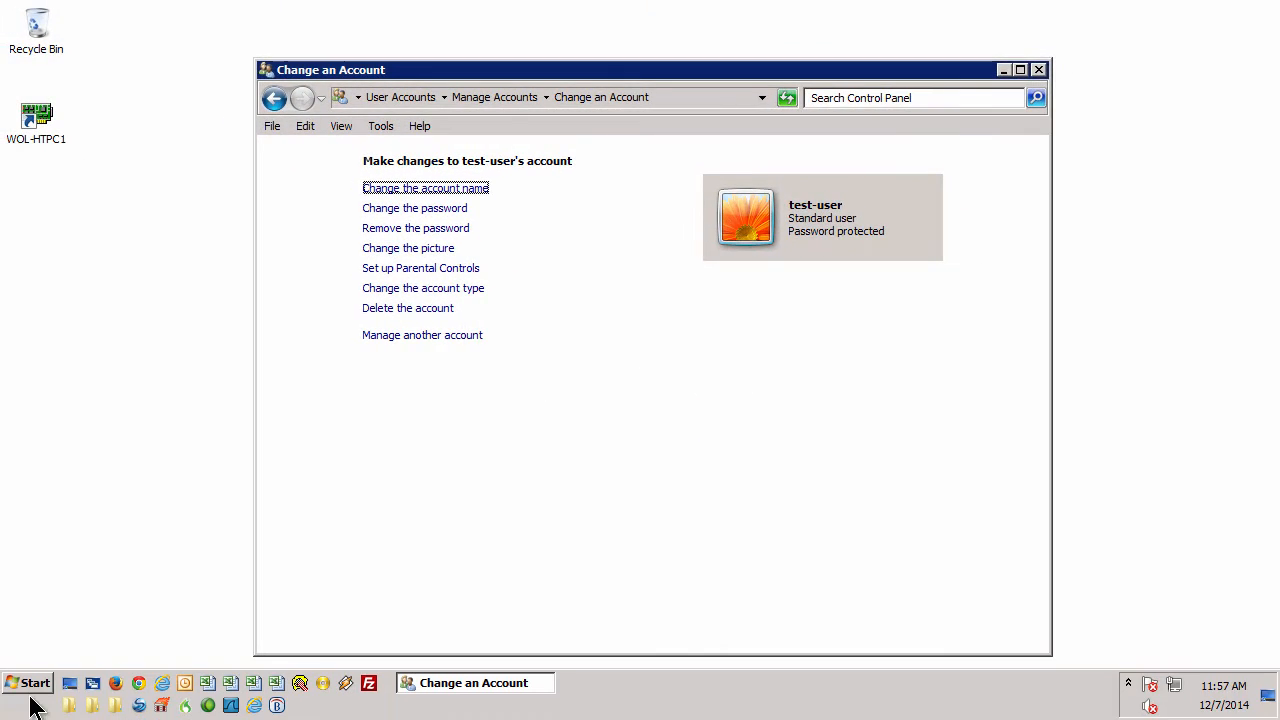
# Step: Launch Computer Management from the Start menu, maximize it and widen the navigation tree
pyautogui.click(35, 684)
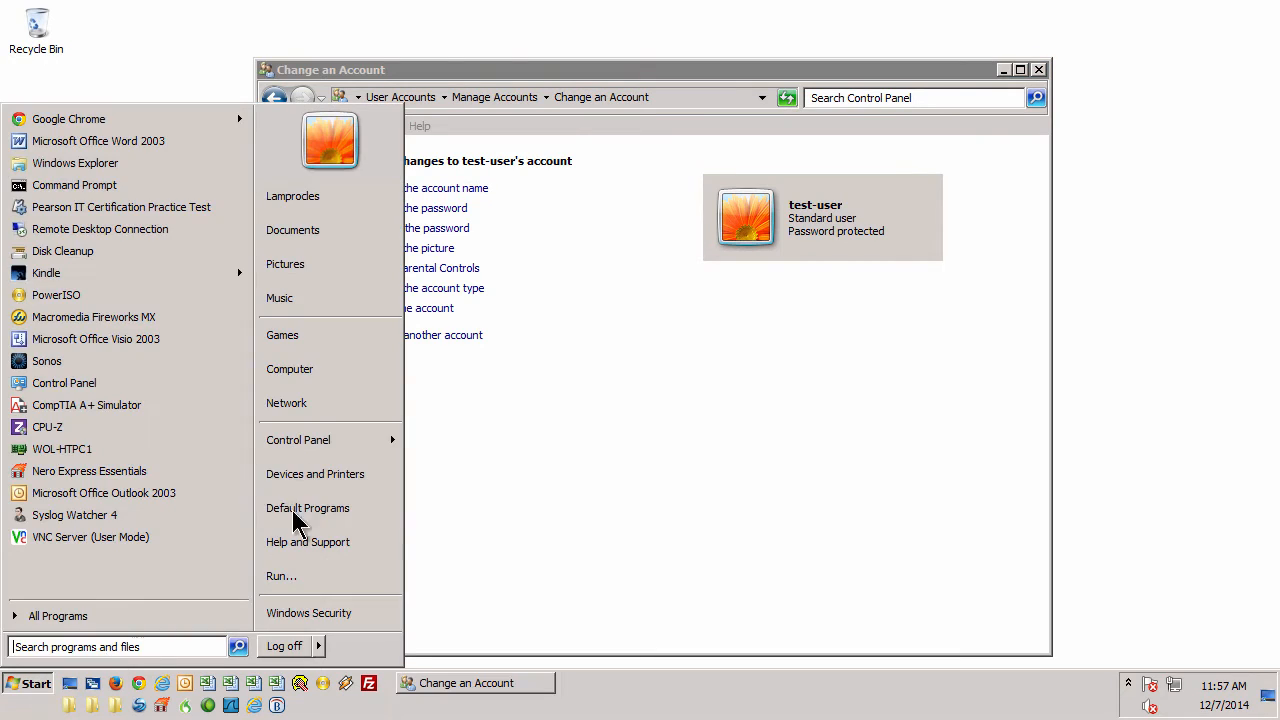
pyautogui.rightClick(309, 372)
pyautogui.click(381, 400)
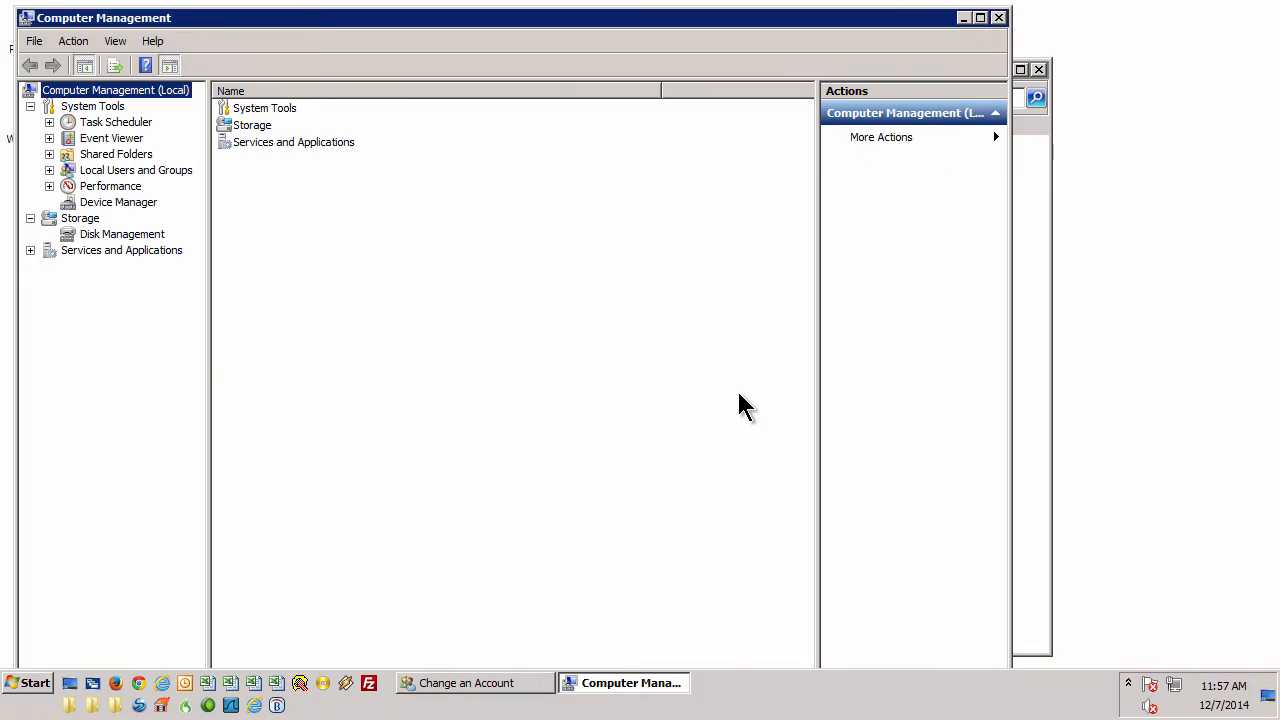
pyautogui.doubleClick(500, 18)
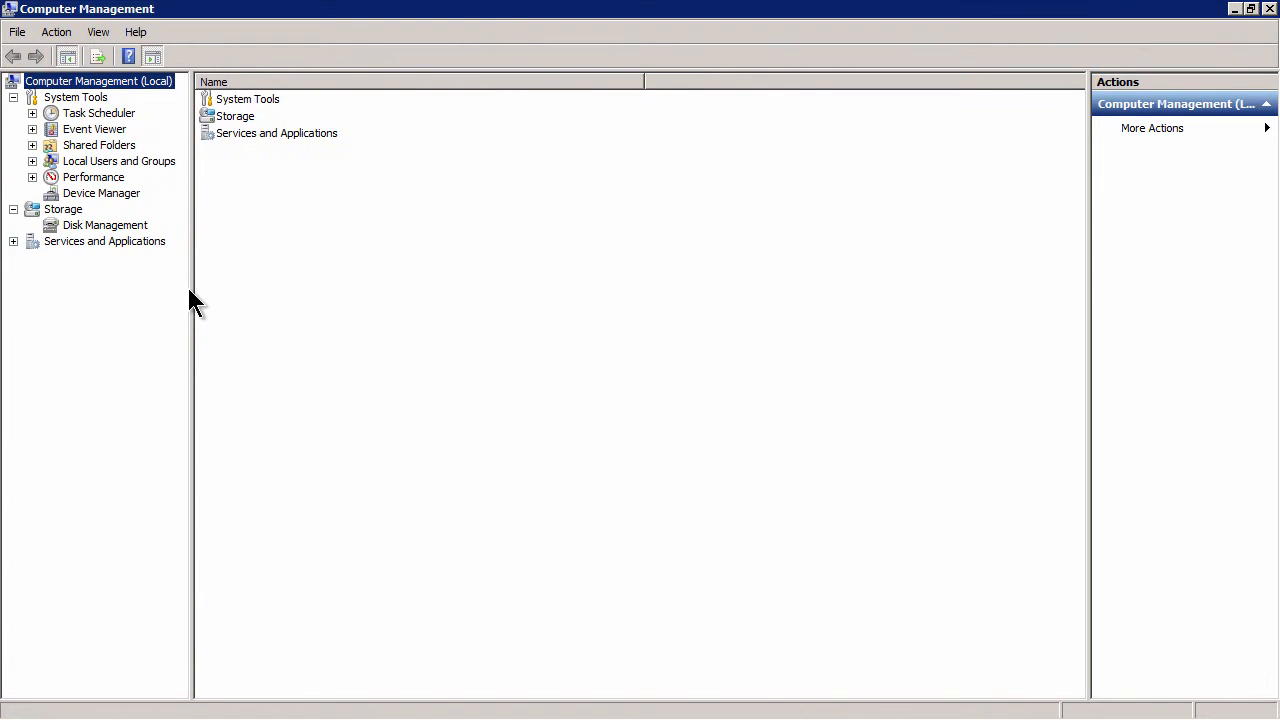
pyautogui.moveTo(190, 289); pyautogui.dragTo(236, 289)
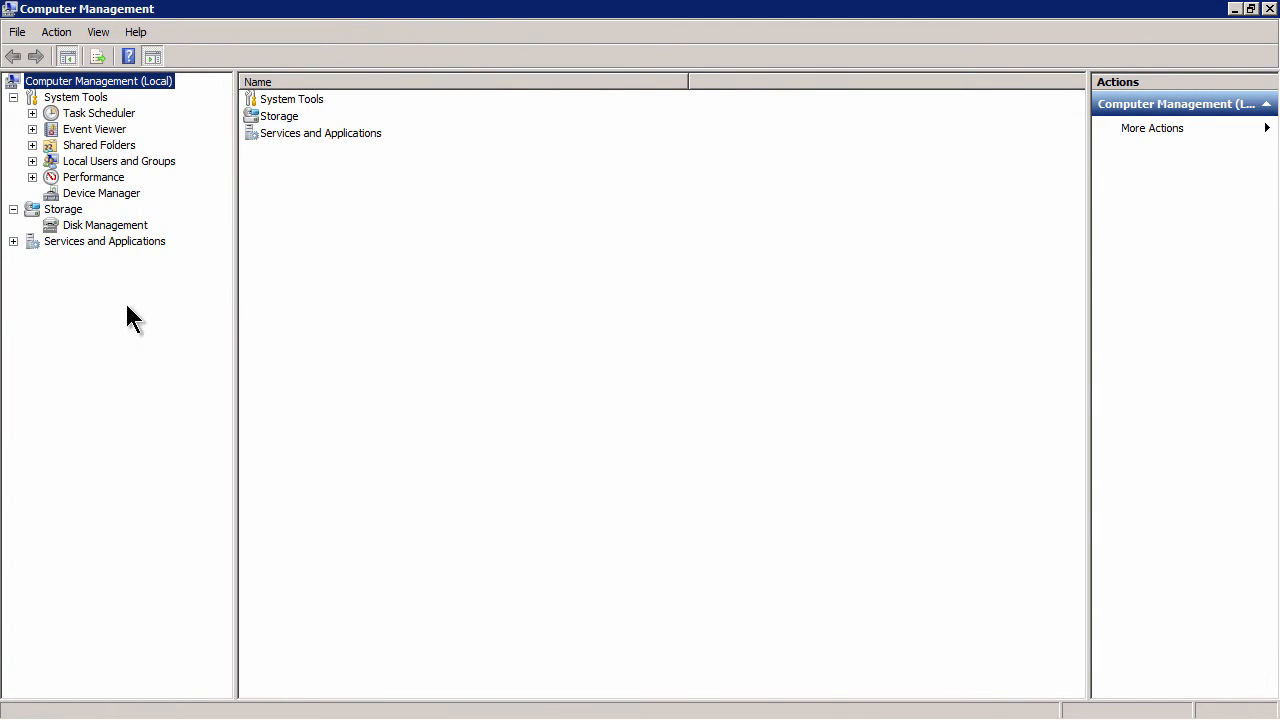
# Step: Open Local Users and Groups > Users, select Administrator, clear it, then select test-user
pyautogui.click(32, 160)
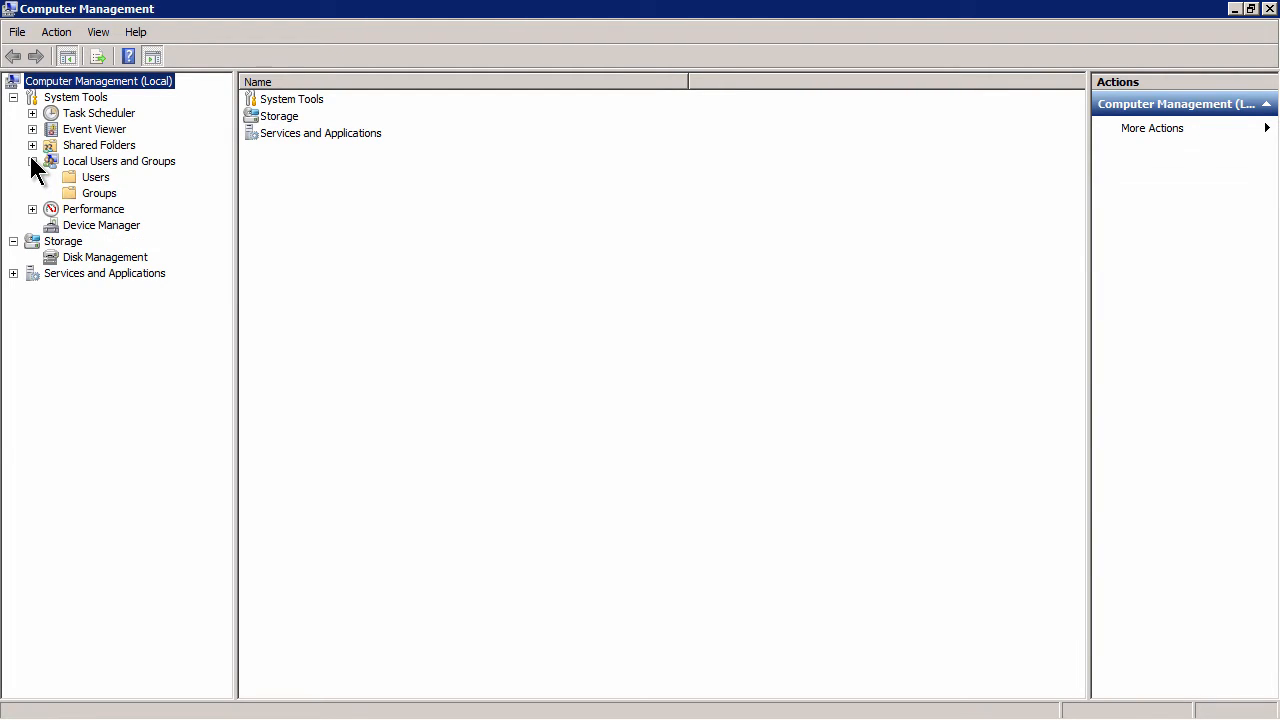
pyautogui.click(99, 178)
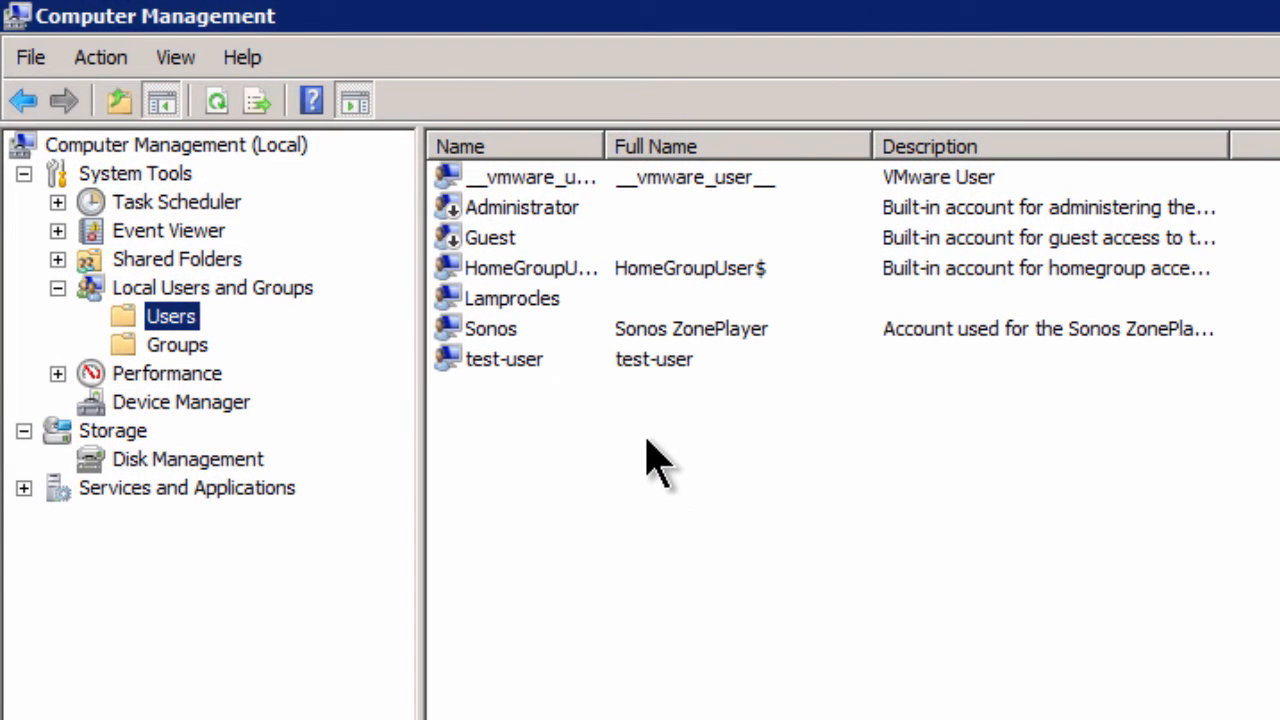
pyautogui.click(514, 210)
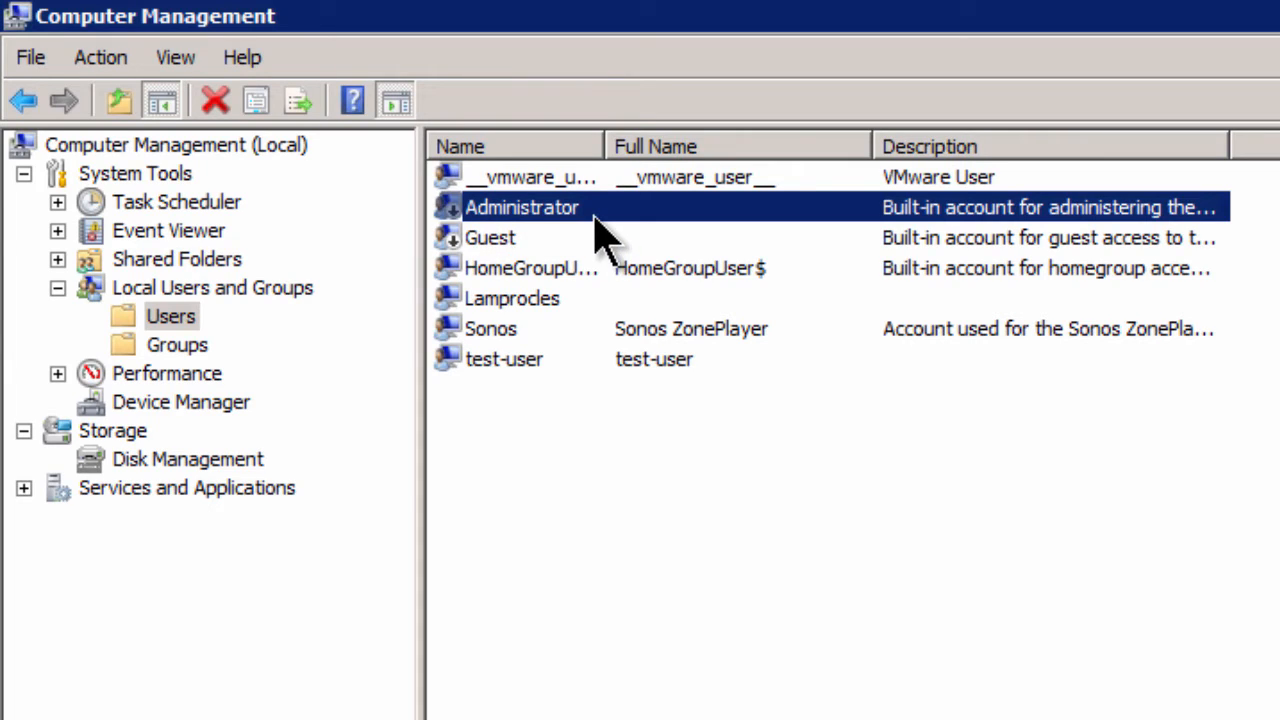
pyautogui.click(828, 464)
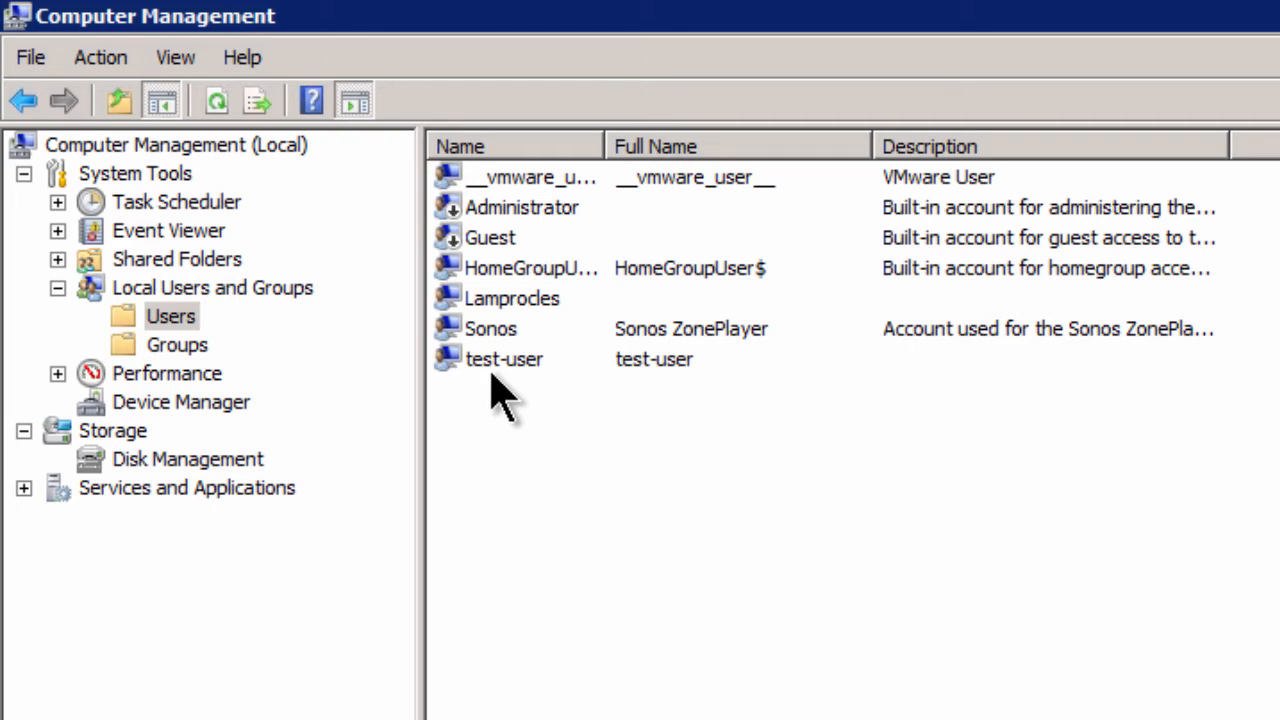
pyautogui.click(524, 358)
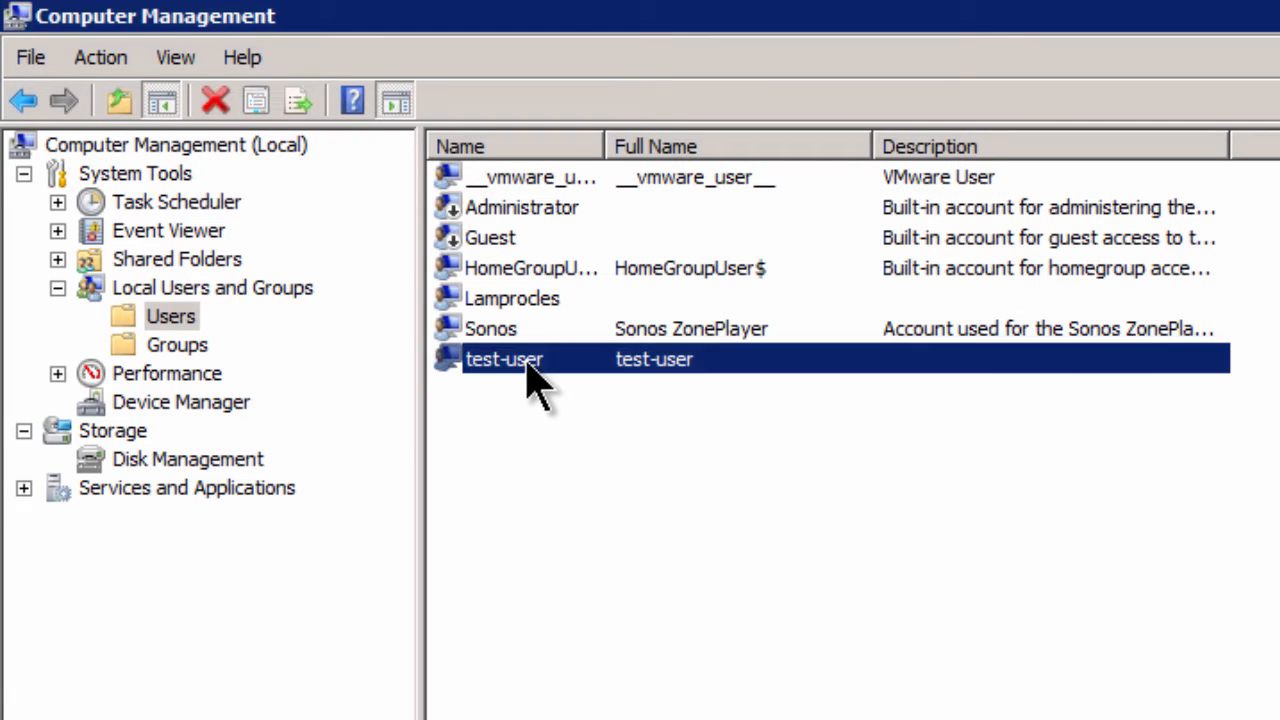
pyautogui.rightClick(535, 355)
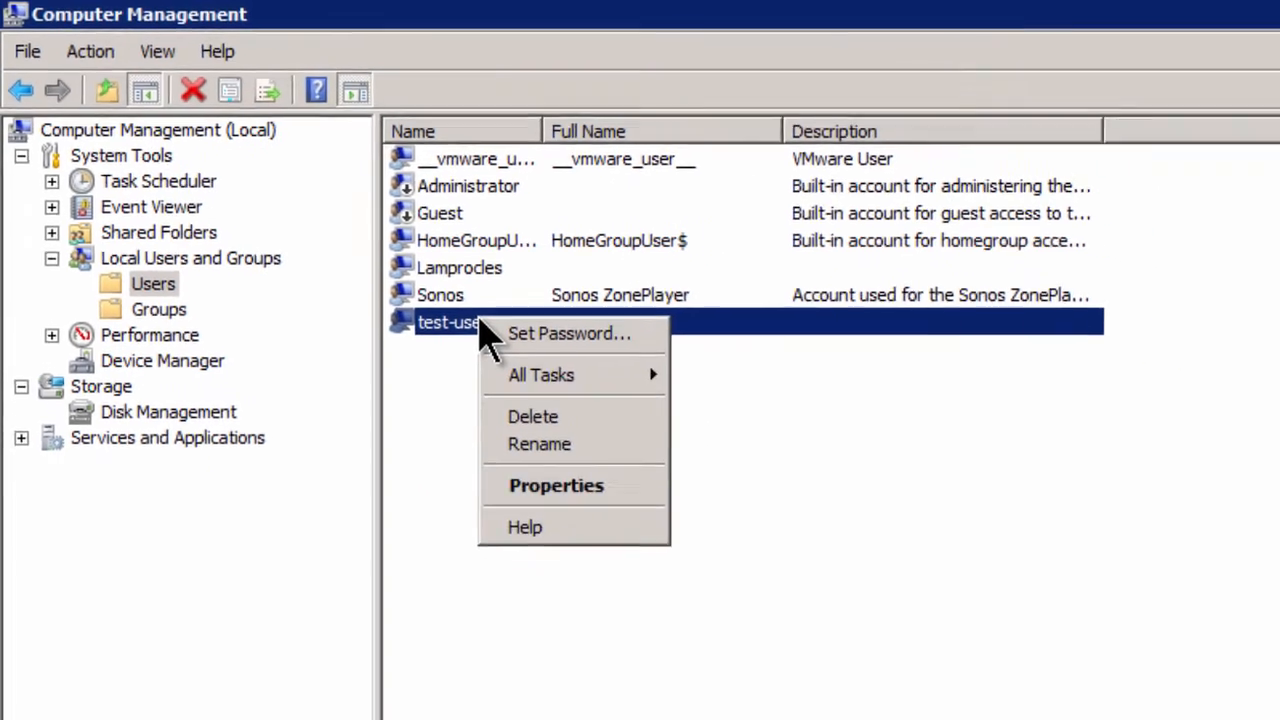
pyautogui.click(403, 262)
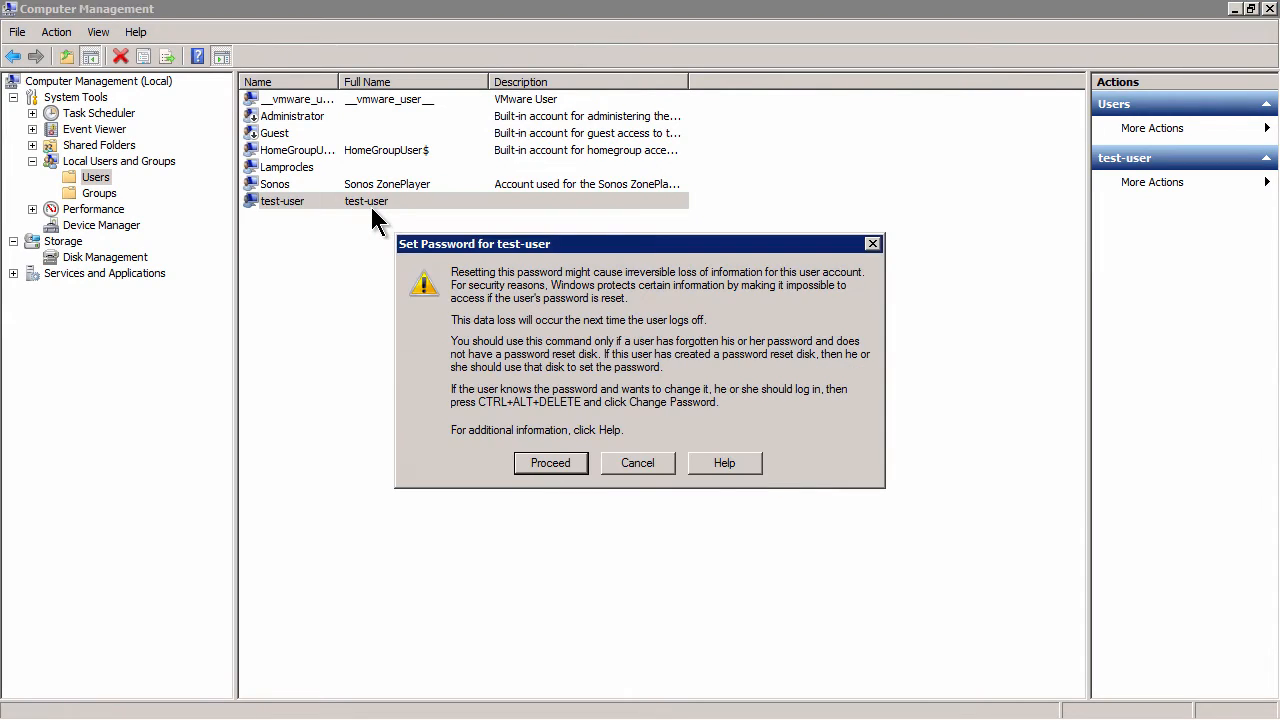
pyautogui.click(555, 460)
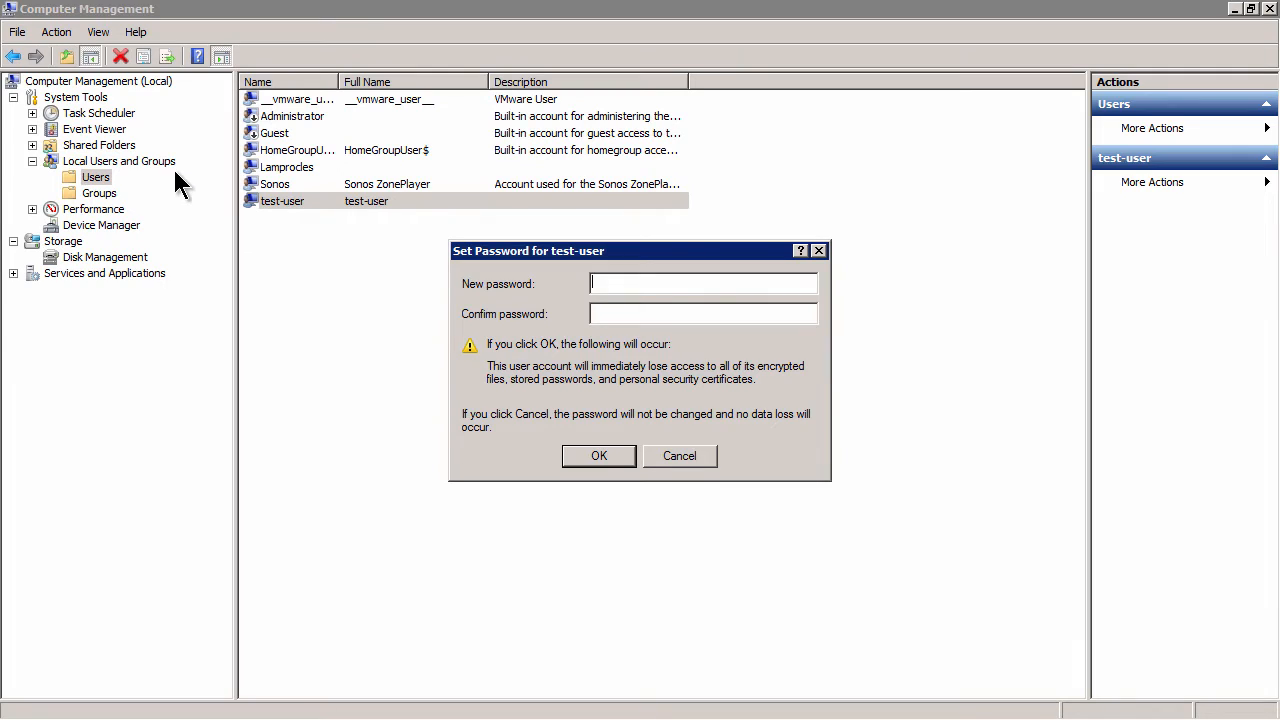
pyautogui.click(676, 455)
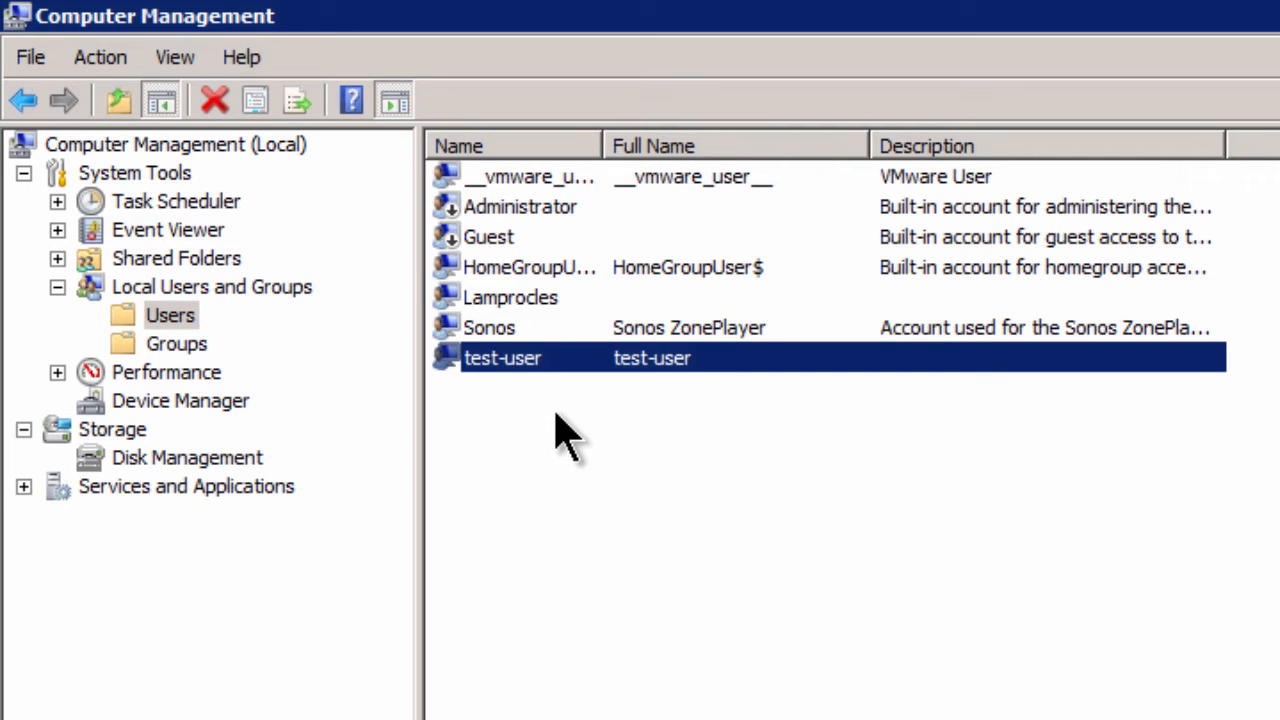
# Step: Select another local account, clear the selection, and bring up the Start menu
pyautogui.click(540, 300)
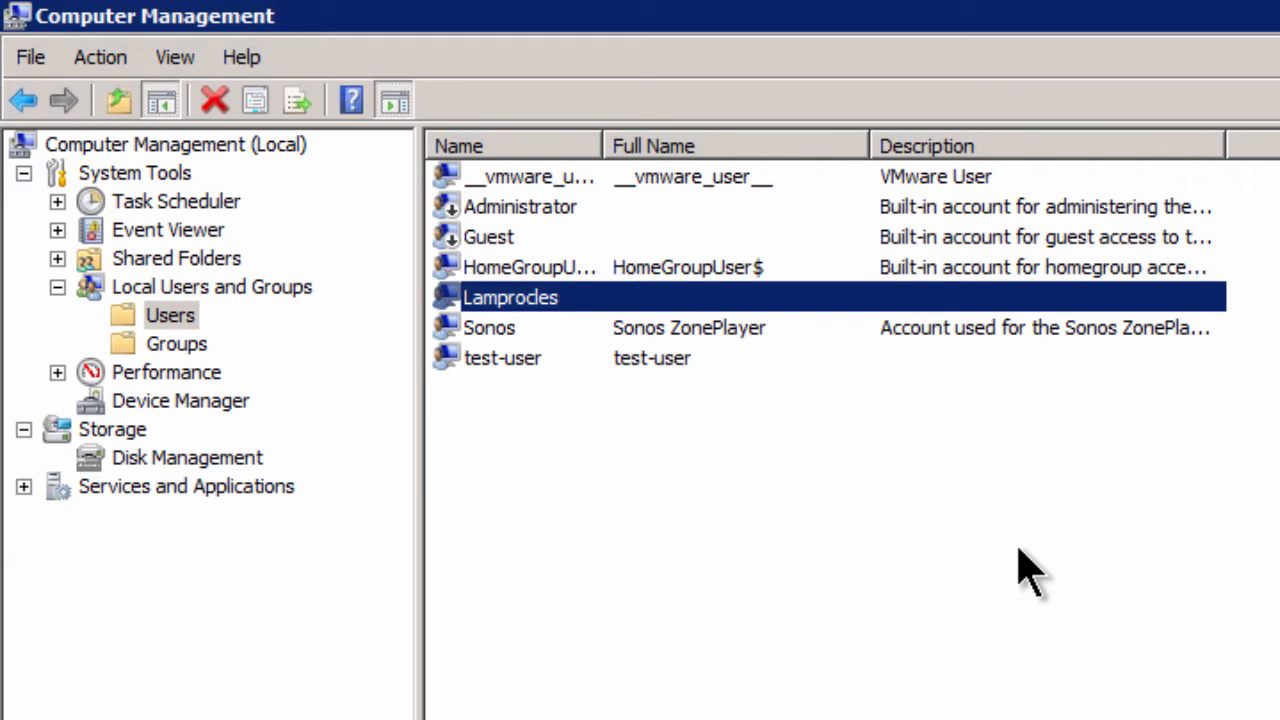
pyautogui.click(1030, 575)
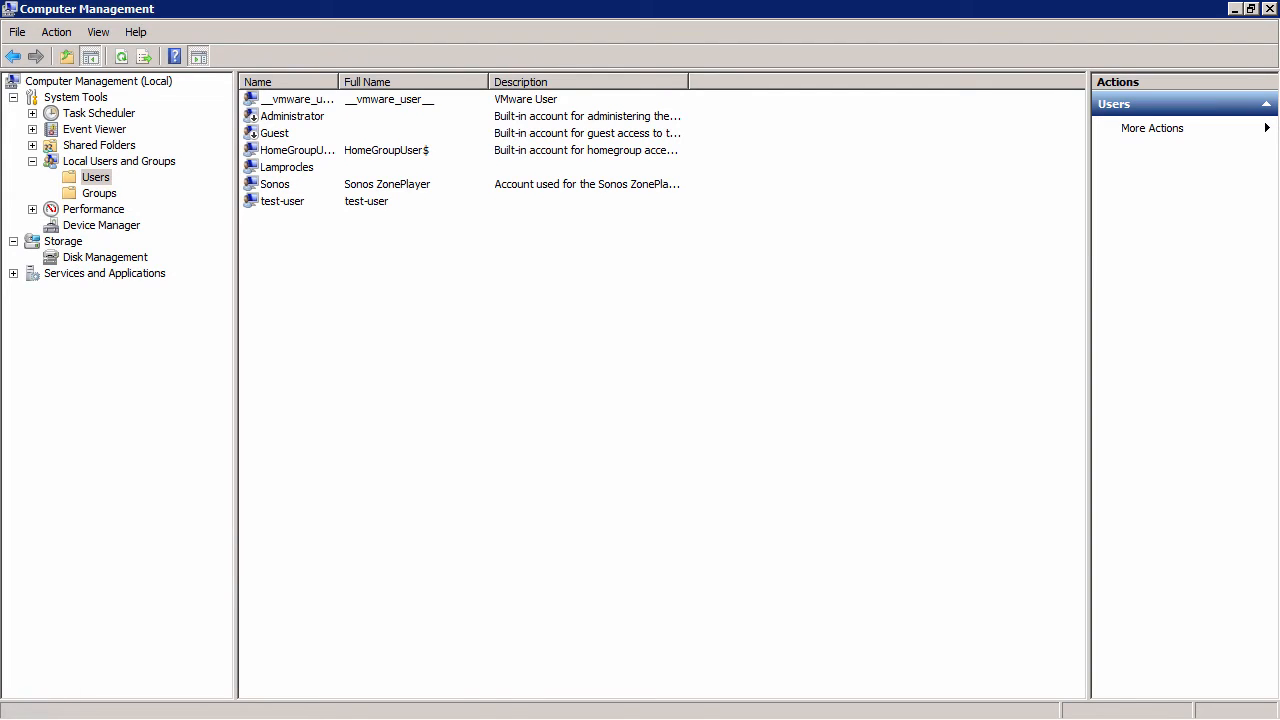
pyautogui.click(20, 684)
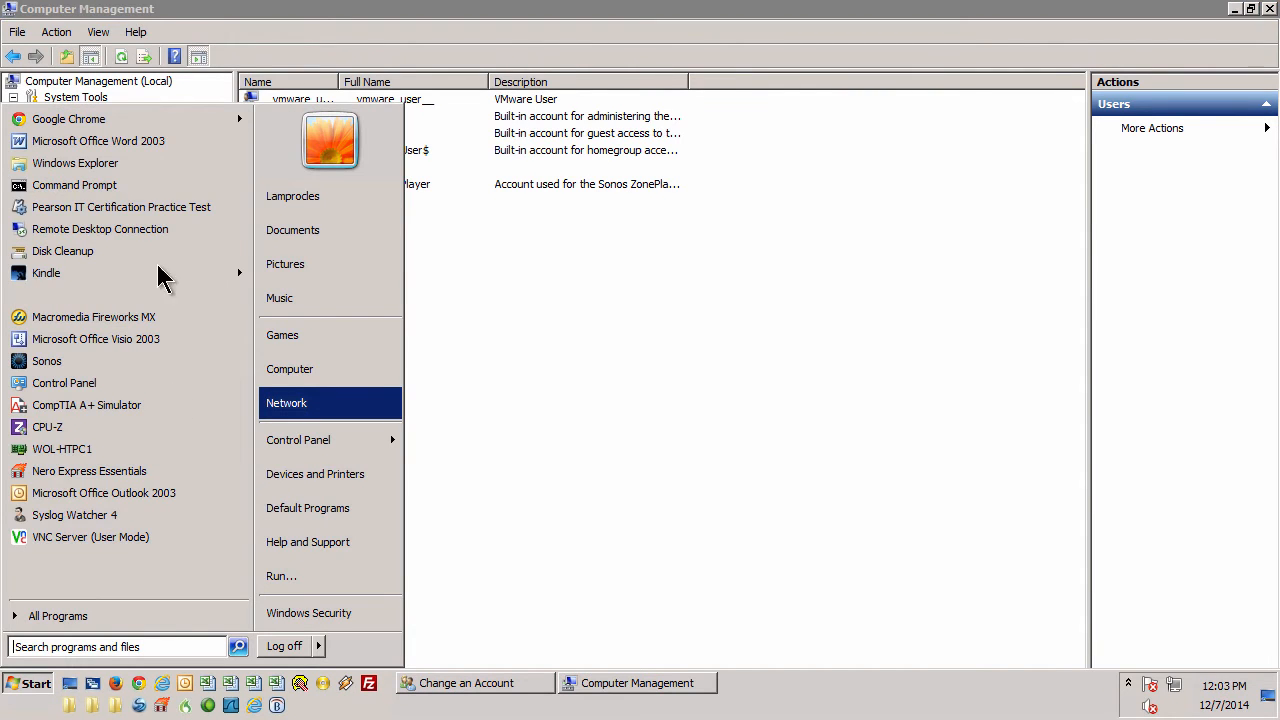
# Step: Run Command Prompt as administrator and approve the UAC prompt
pyautogui.rightClick(89, 188)
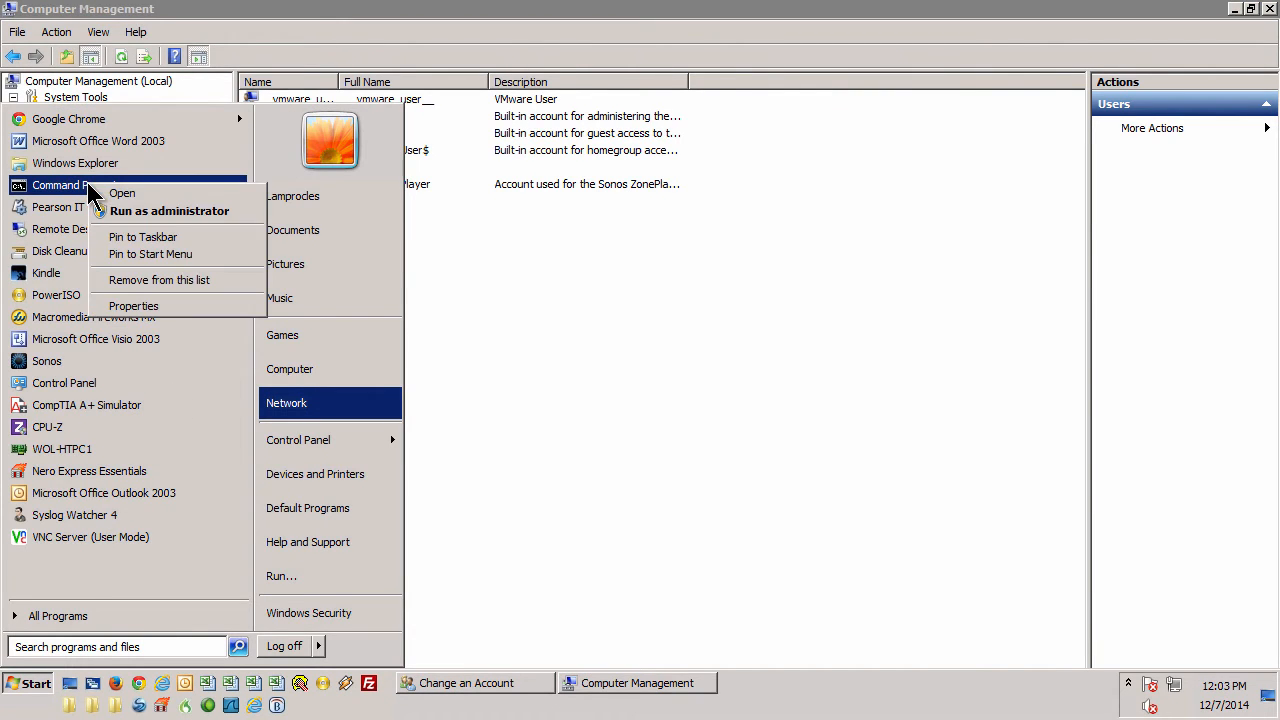
pyautogui.click(201, 213)
pyautogui.click(317, 376)
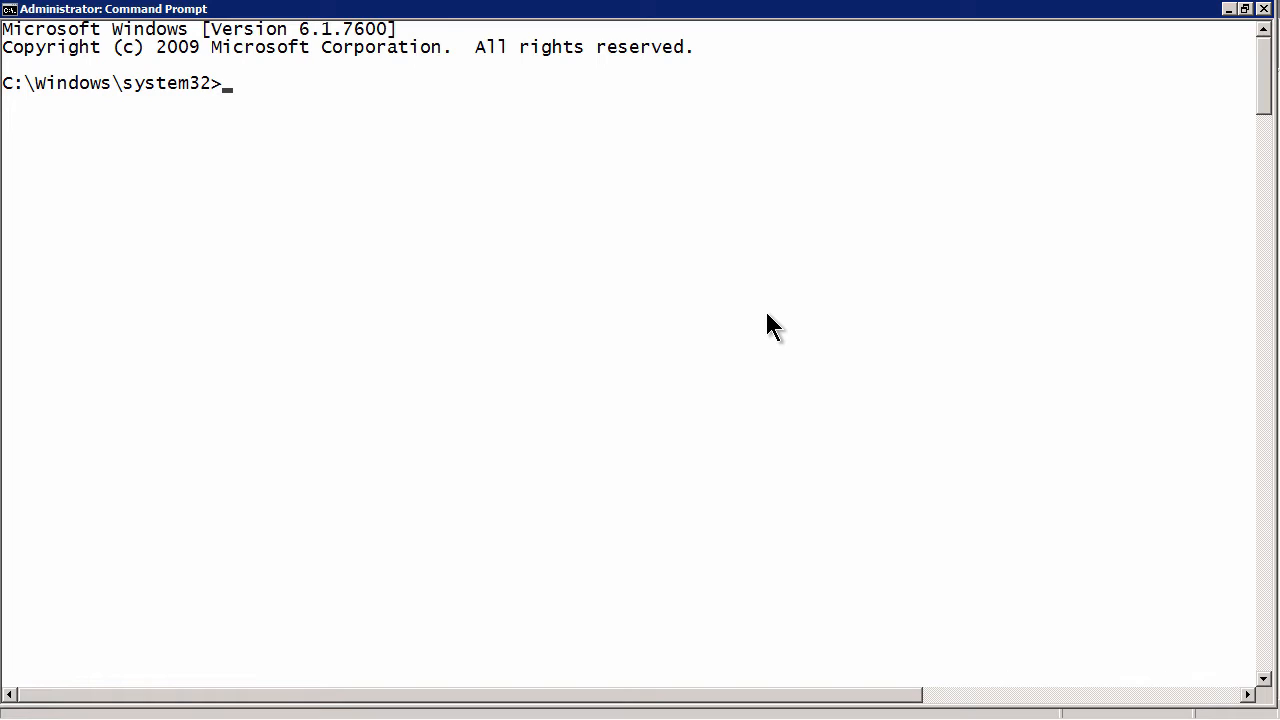
# Step: Run 'net user' to list accounts, then reset test-user's password with 'net user test-user'
pyautogui.write('net user')
pyautogui.press('Return')
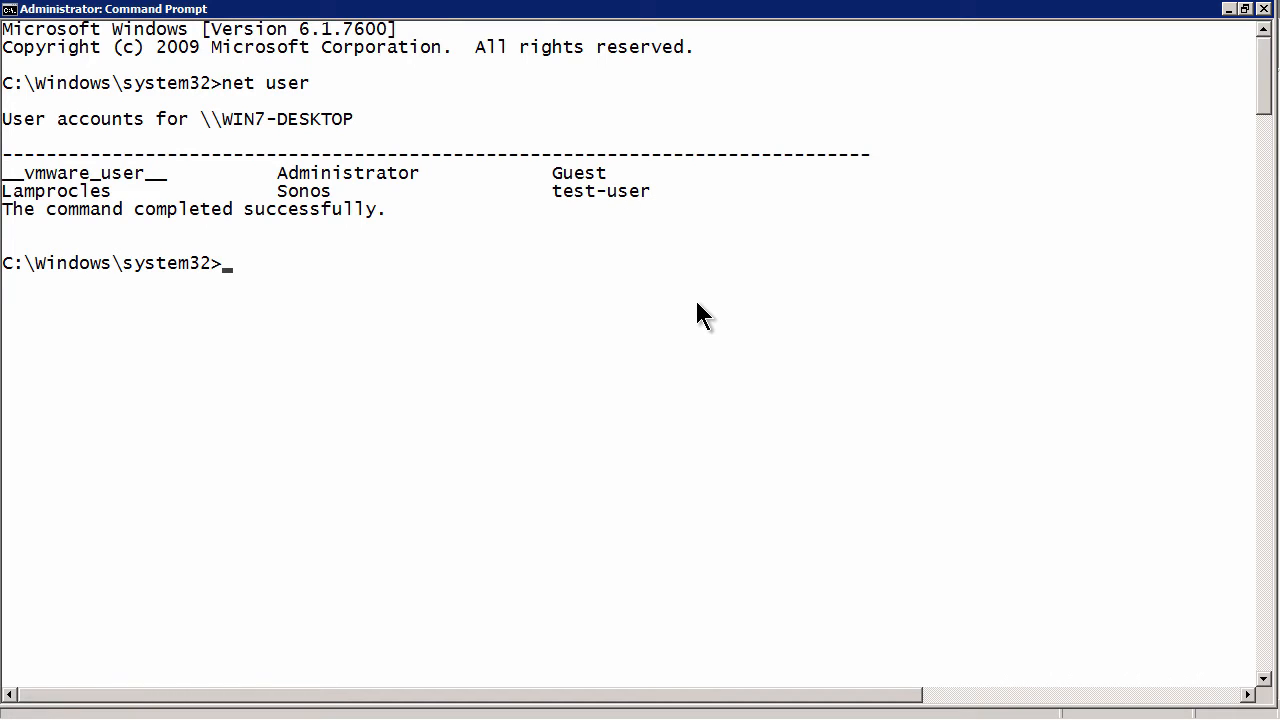
pyautogui.press('Up')
pyautogui.write('test-user')
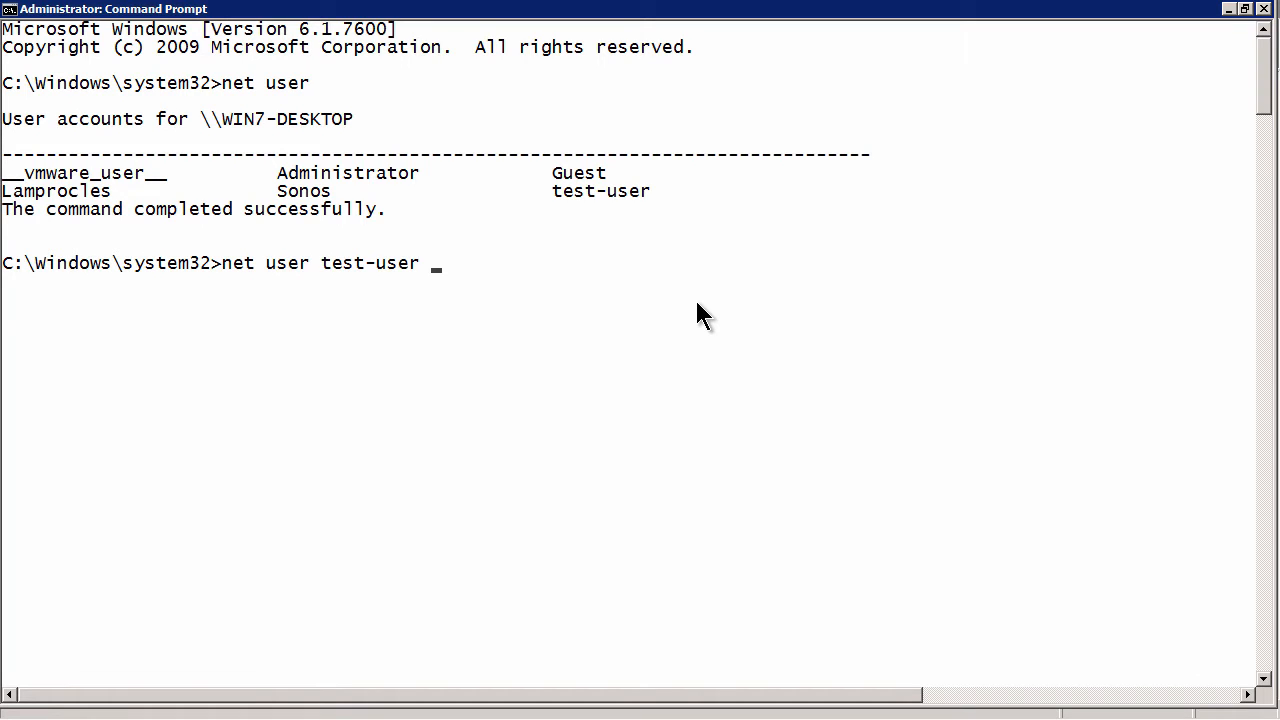
pyautogui.write(' test')
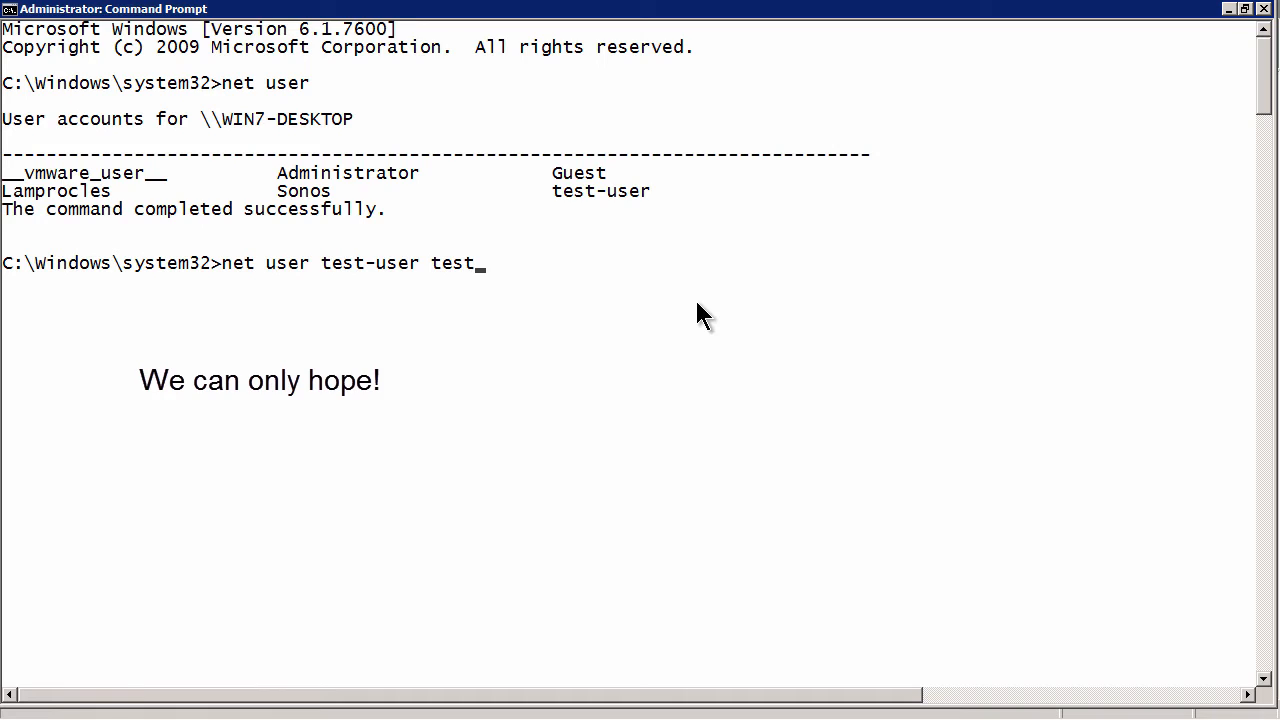
pyautogui.press('Return')
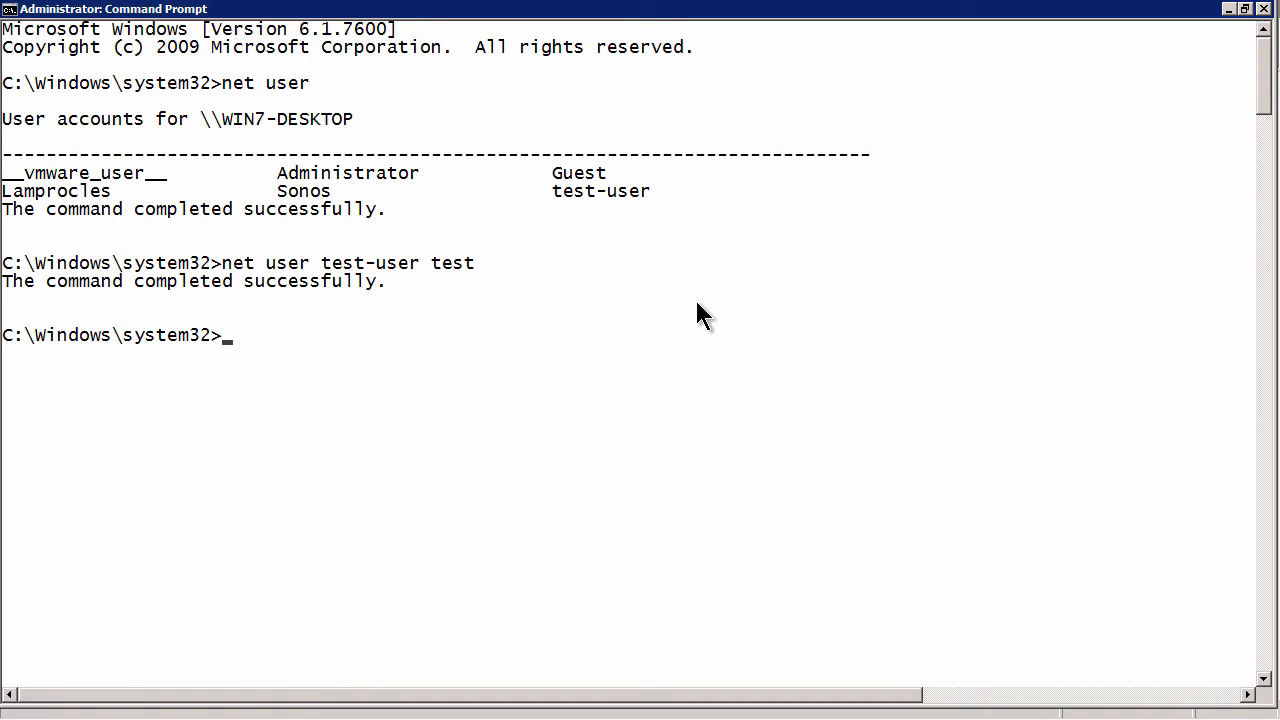
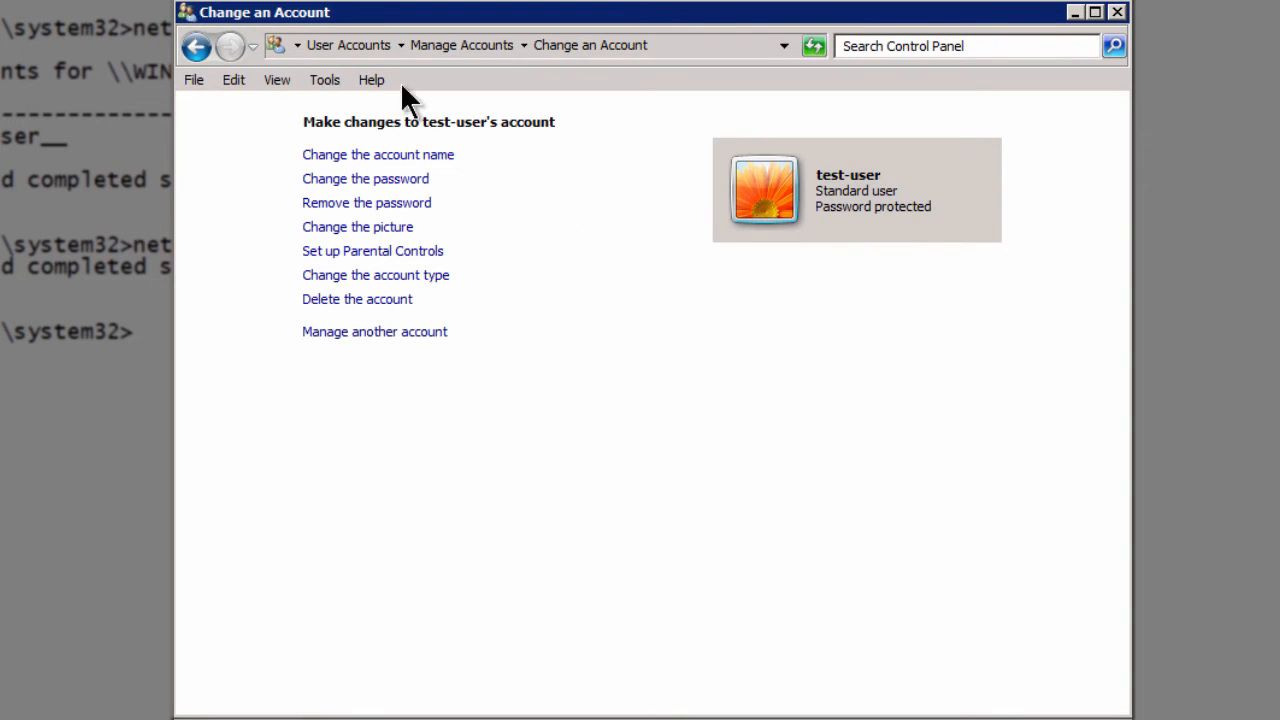
# Step: Go back from test-user's page to the main User Accounts page via the breadcrumb
pyautogui.click(346, 44)
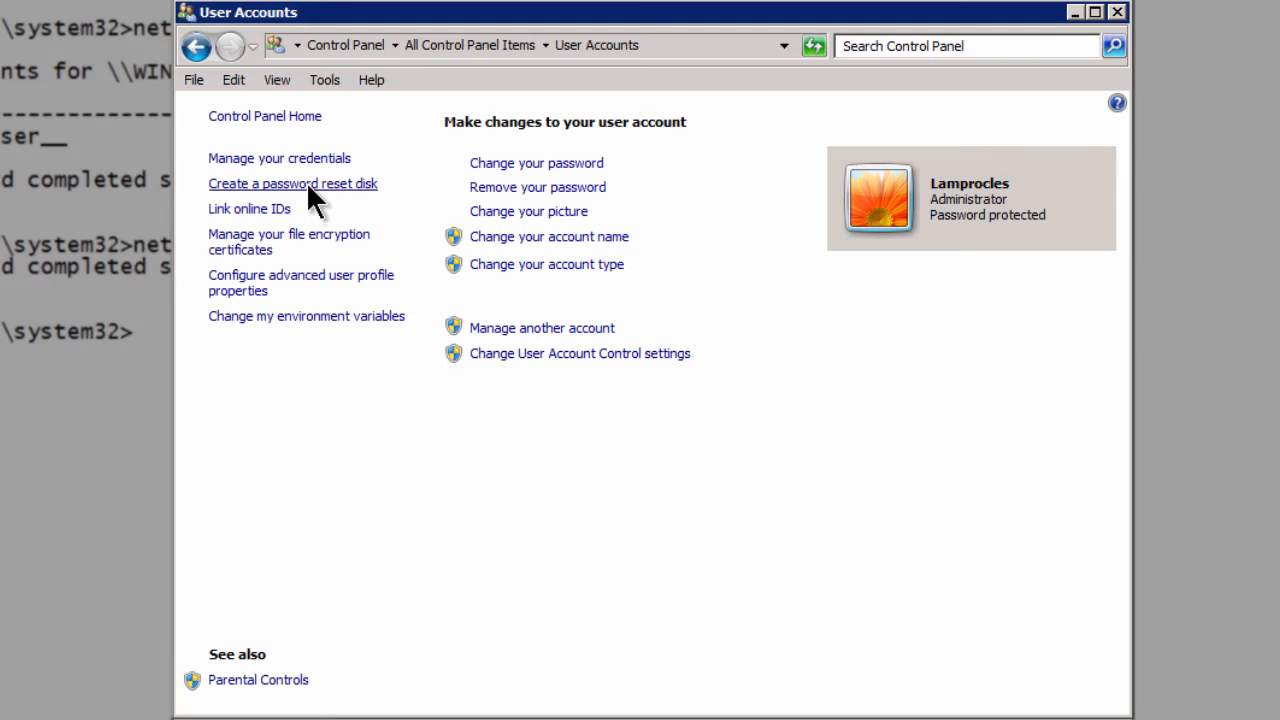
# Step: Launch the Forgotten Password Wizard from 'Create a password reset disk'
pyautogui.click(309, 184)
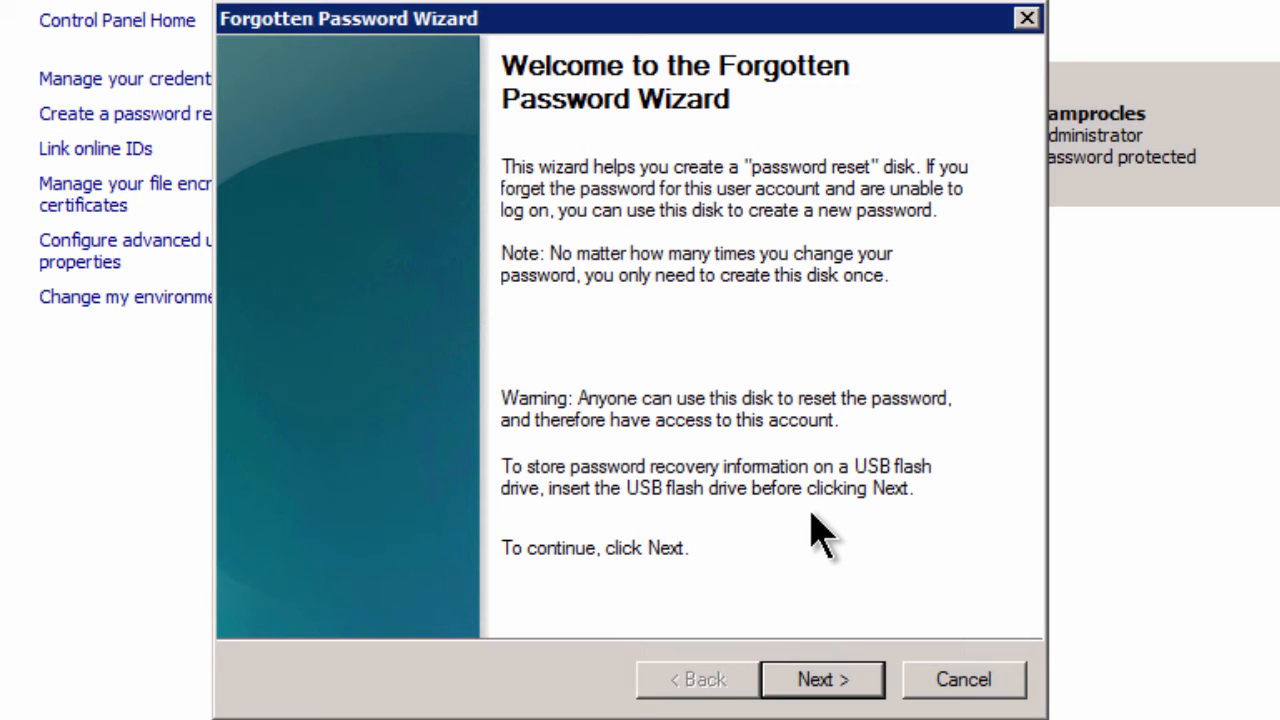
# Step: Write the reset disk to FLASHY (G:) using the current account password, replacing the existing disk
pyautogui.click(840, 682)
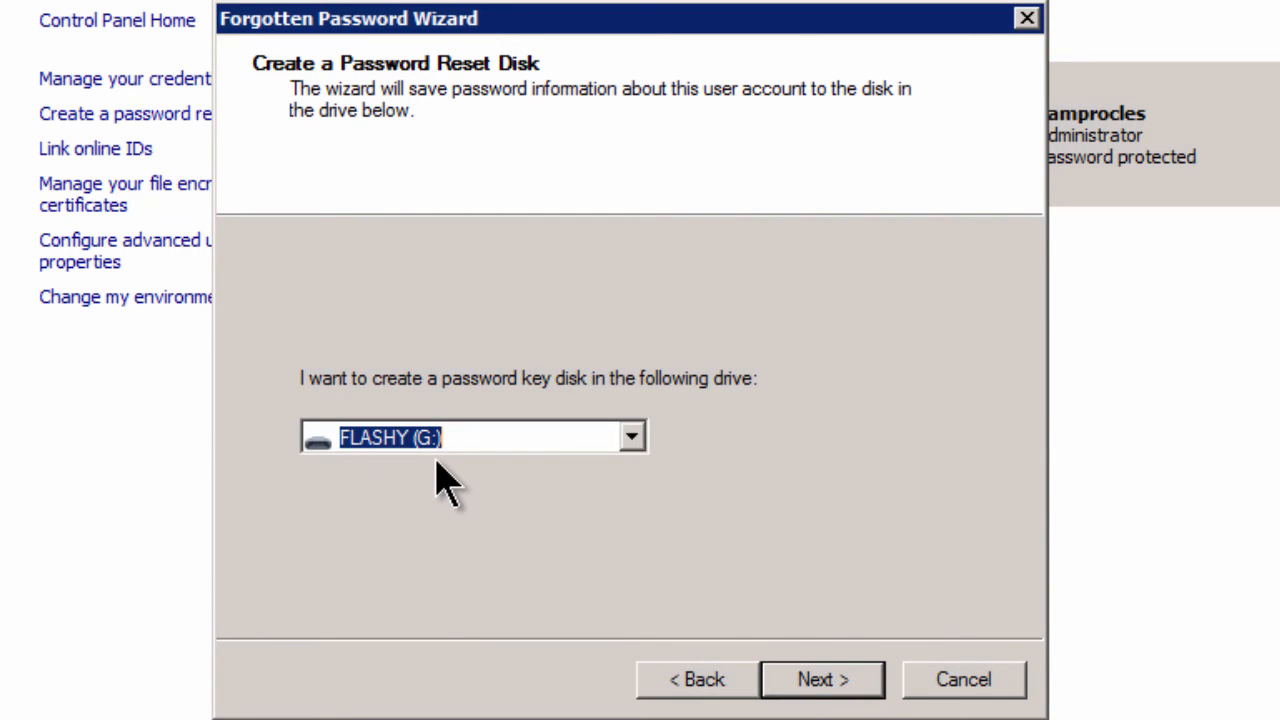
pyautogui.click(822, 682)
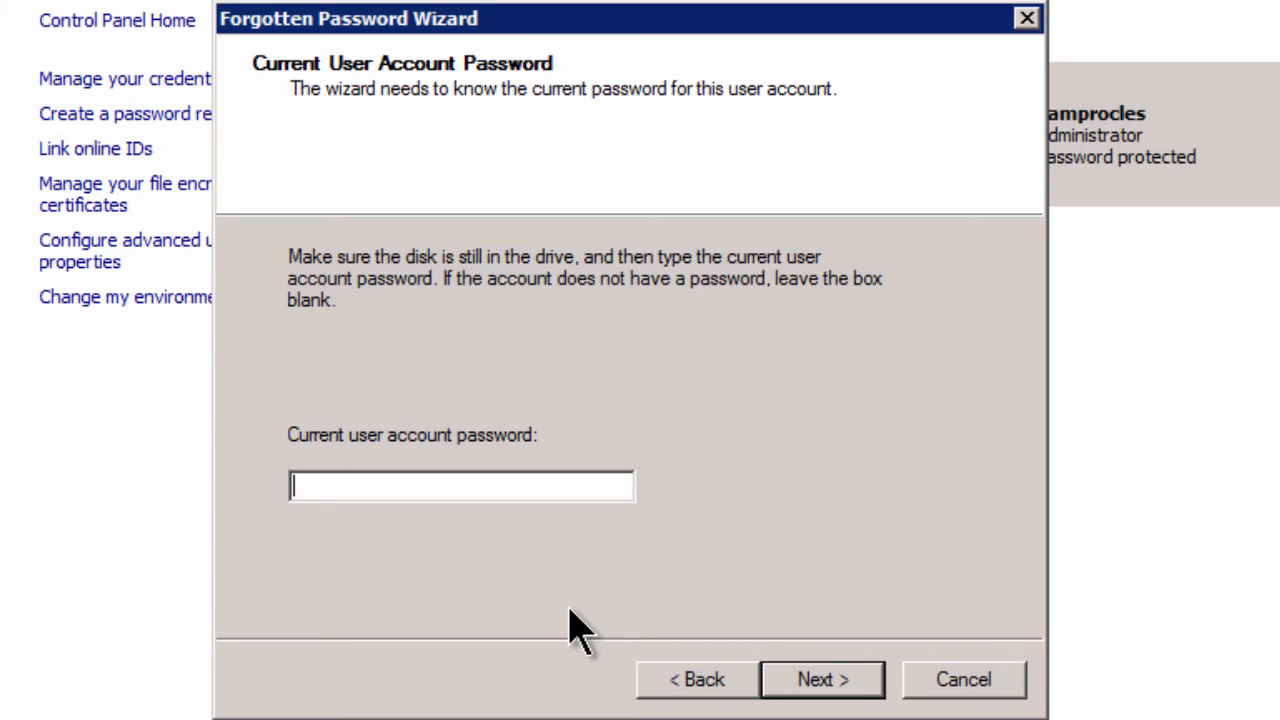
pyautogui.write('••••••••••••••••')
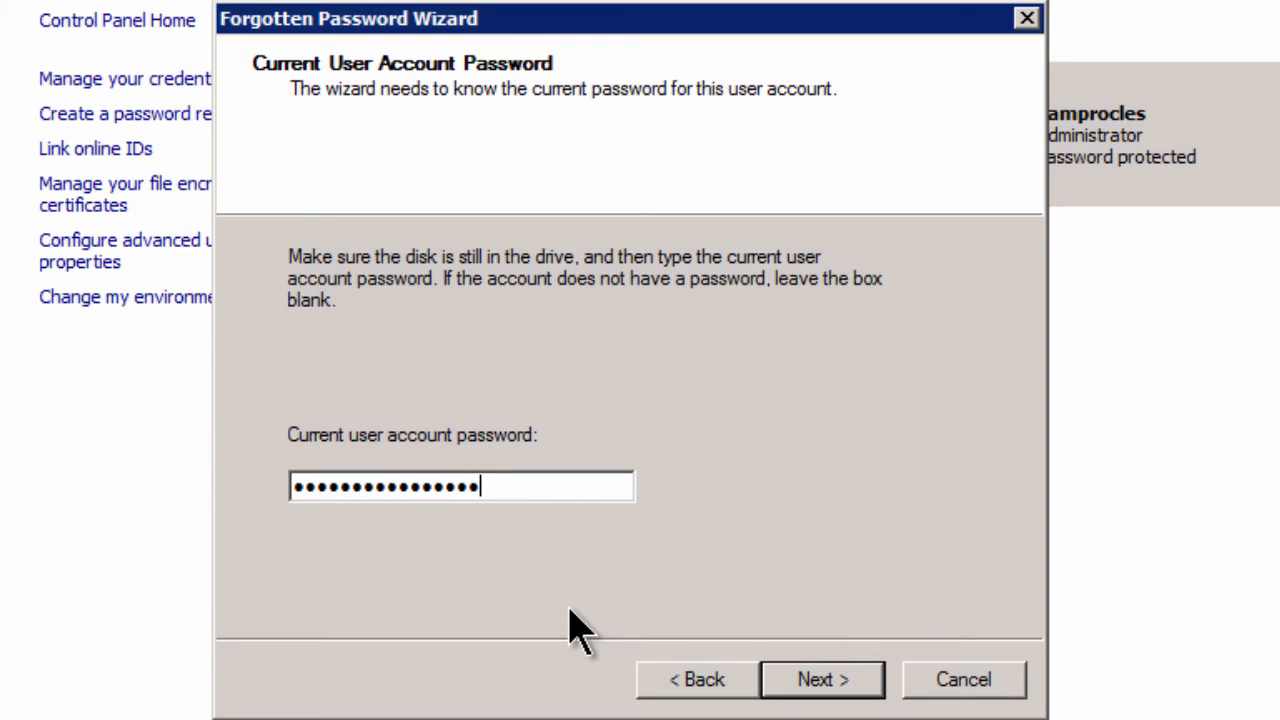
pyautogui.click(848, 695)
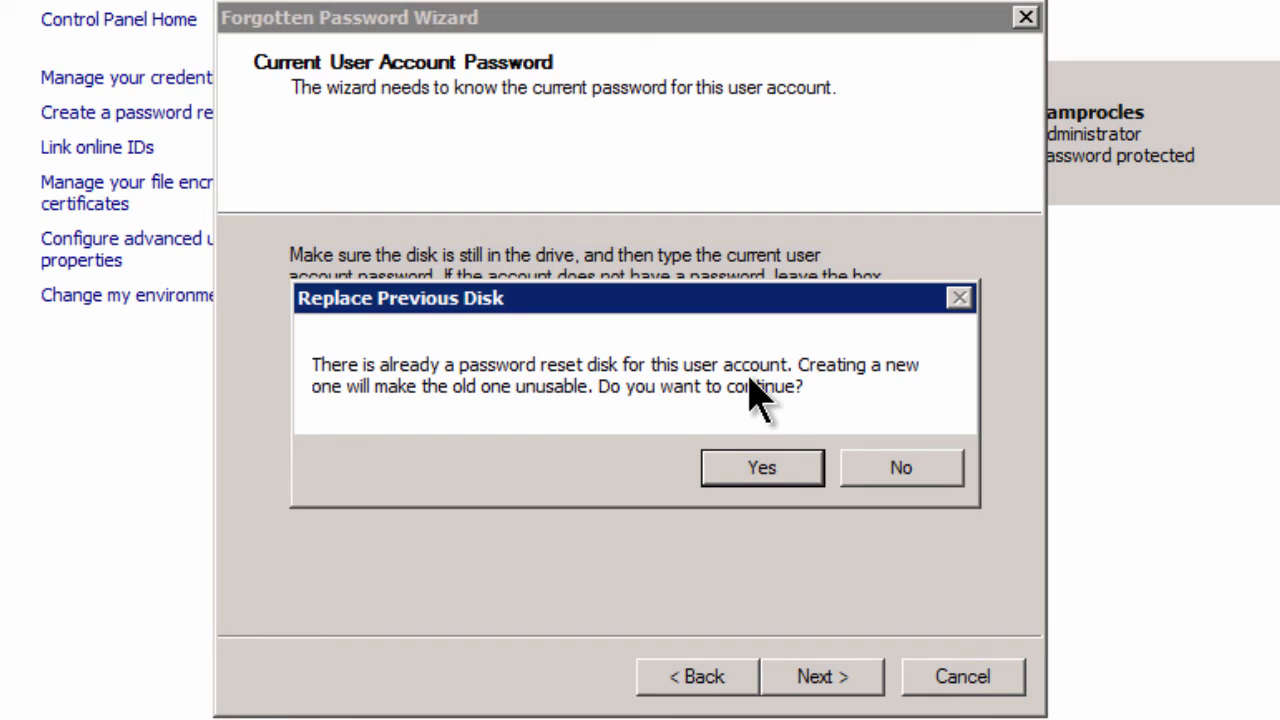
pyautogui.click(775, 463)
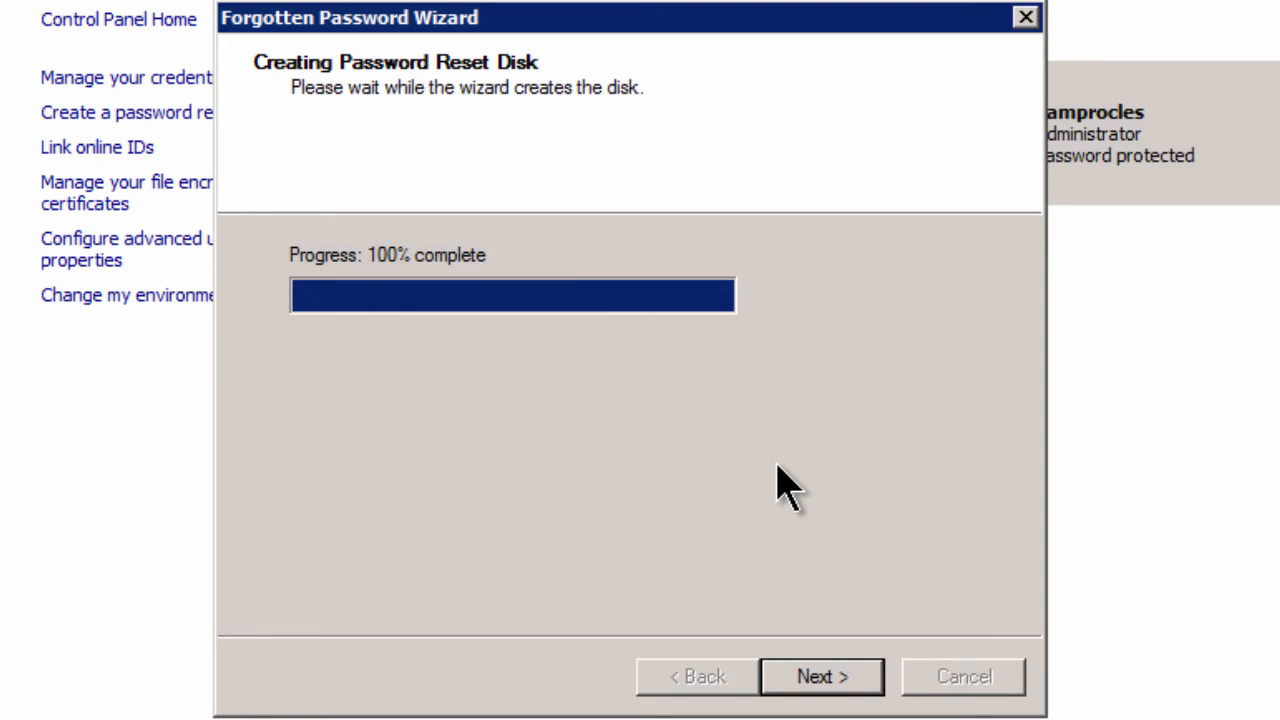
pyautogui.click(862, 678)
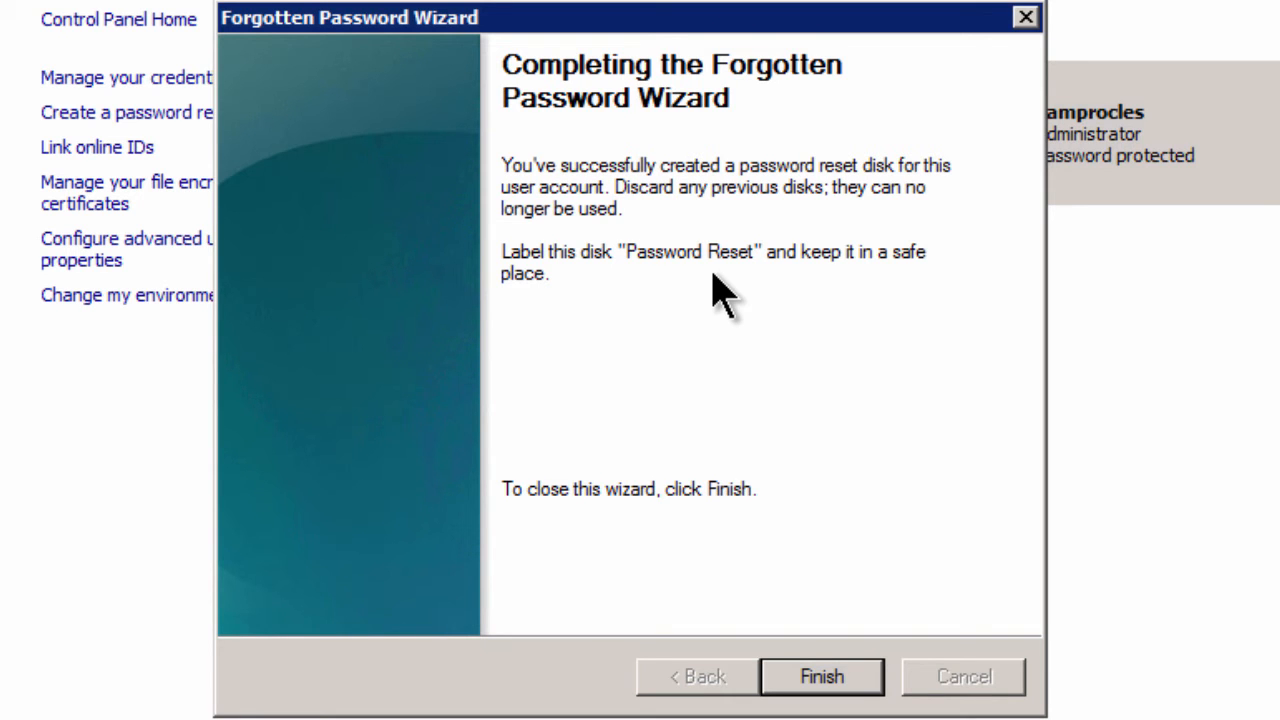
# Step: Finish the Forgotten Password Wizard and open the Computer window with Win+E
pyautogui.click(822, 676)
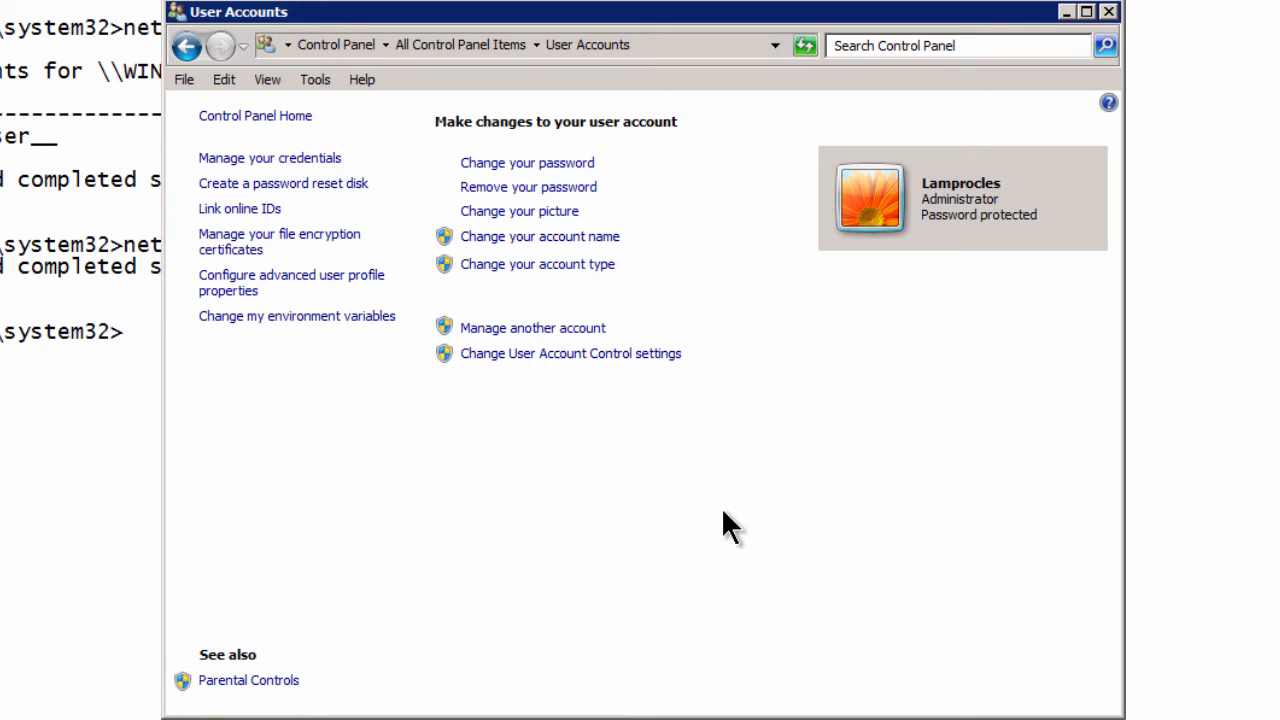
pyautogui.press('super+e')
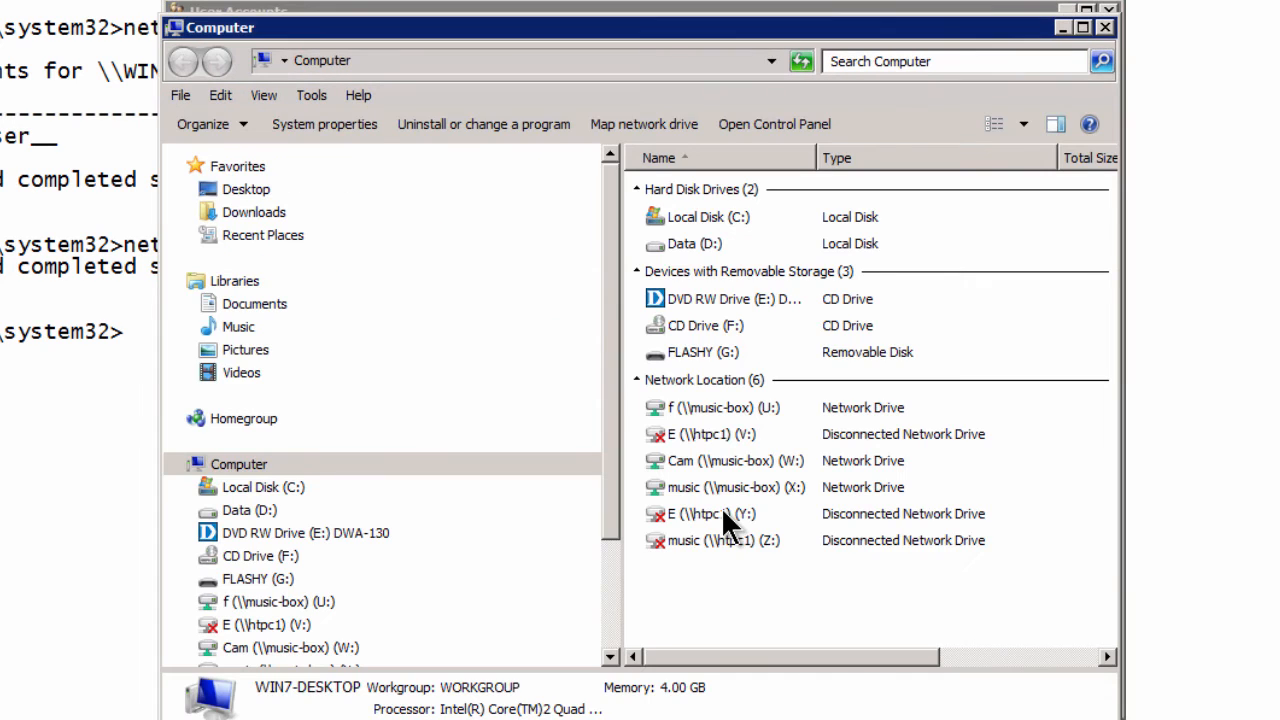
# Step: Open FLASHY (G:) and select userkey.psw to view its 1.50 KB details
pyautogui.click(251, 584)
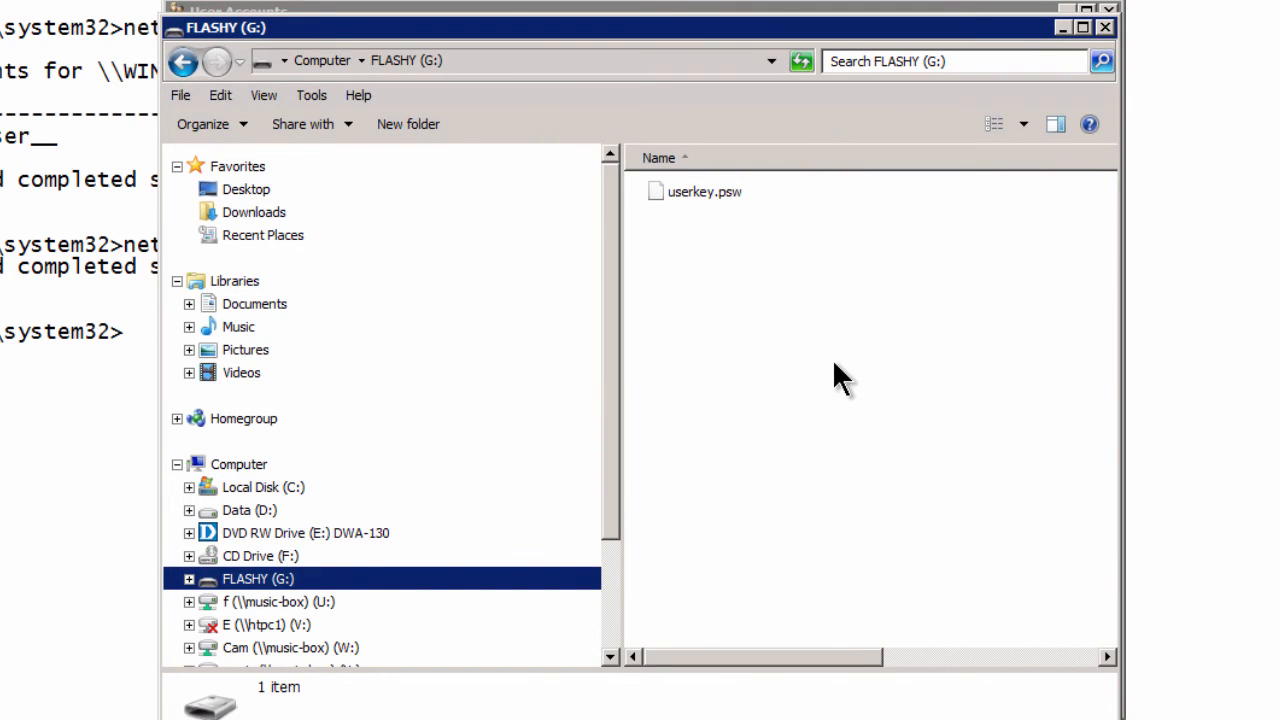
pyautogui.click(701, 200)
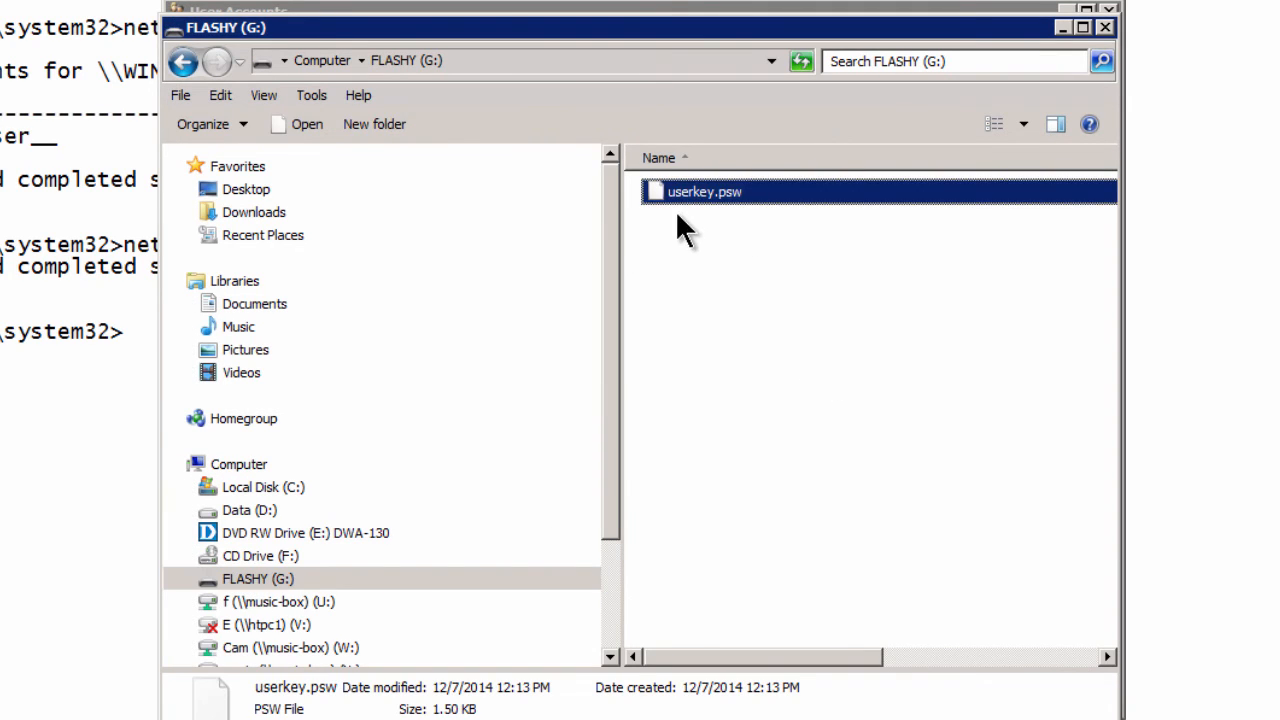
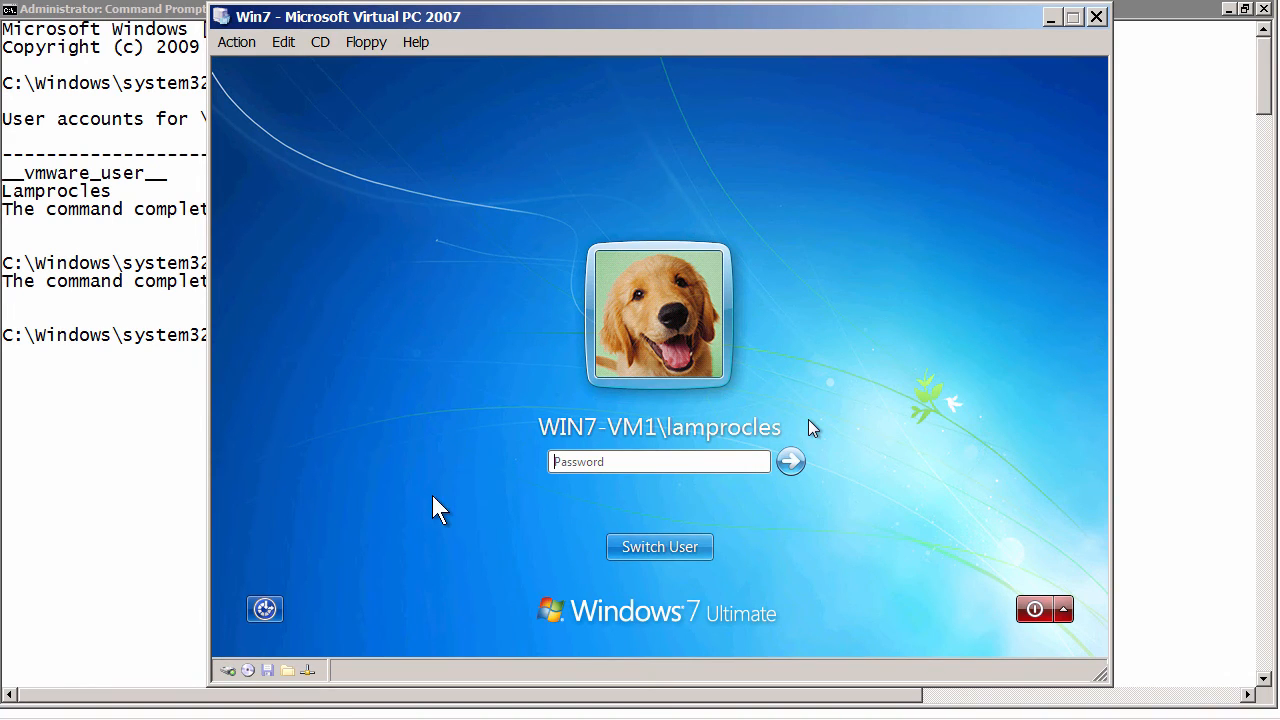
# Step: Enter the local account's password in the Password field of the Windows 7 logon screen
pyautogui.click(589, 462)
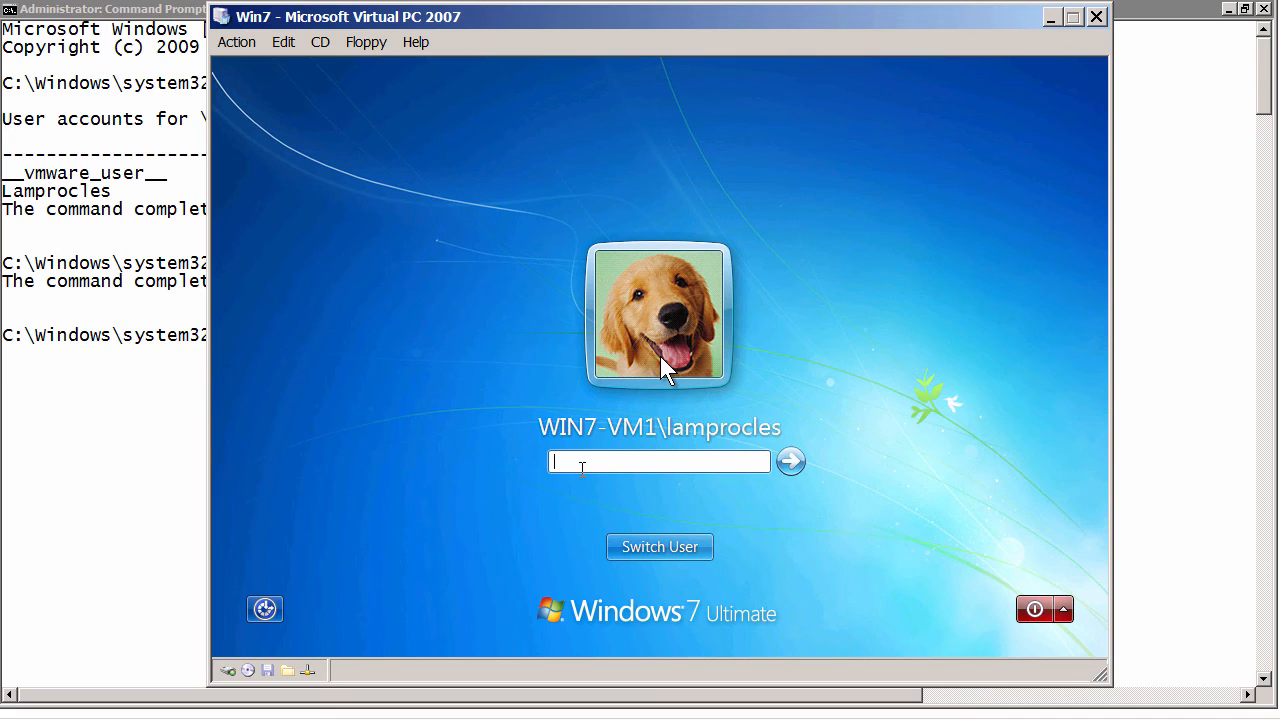
pyautogui.write('*****************')
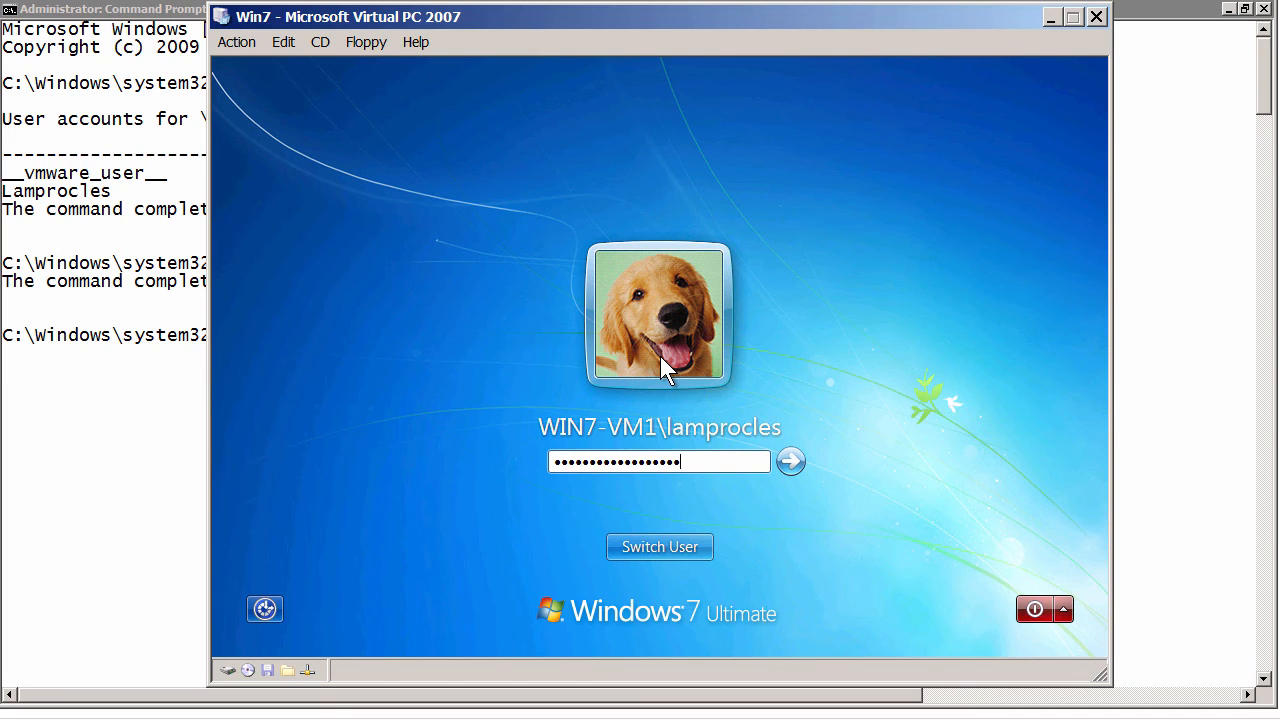
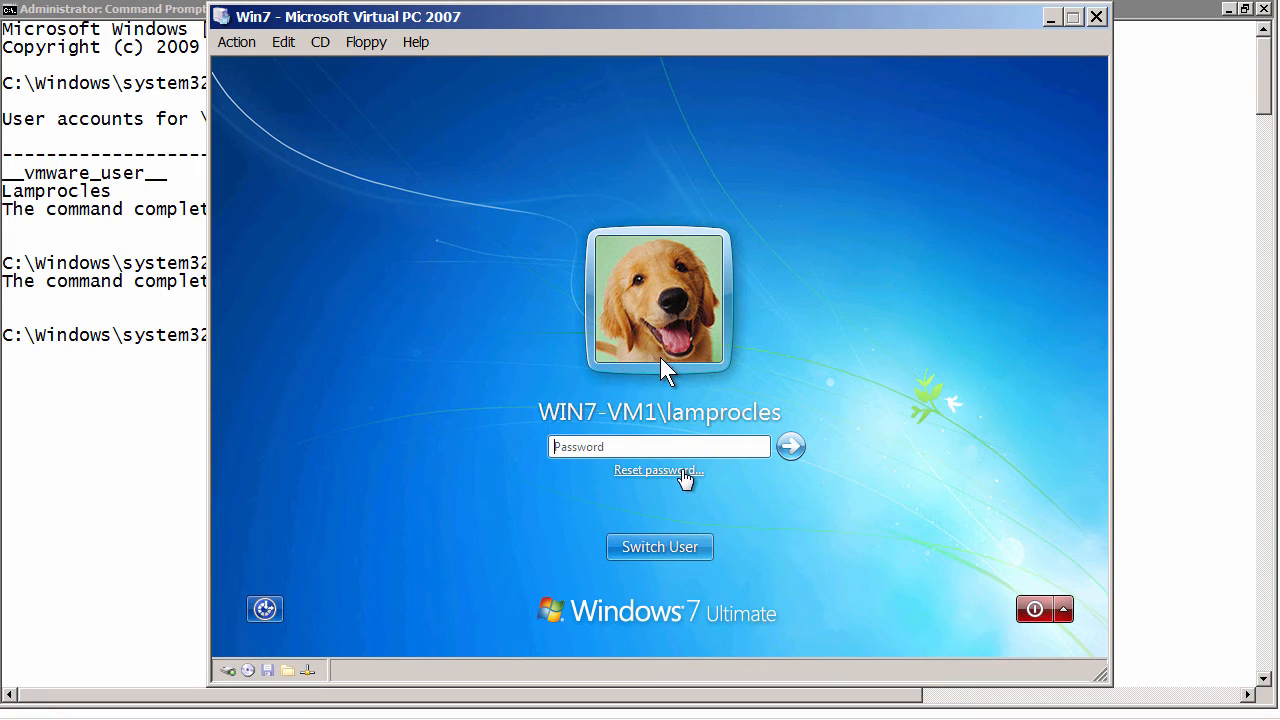
# Step: Launch the Password Reset Wizard for this account from the 'Reset password...' link on the logon screen
pyautogui.click(668, 470)
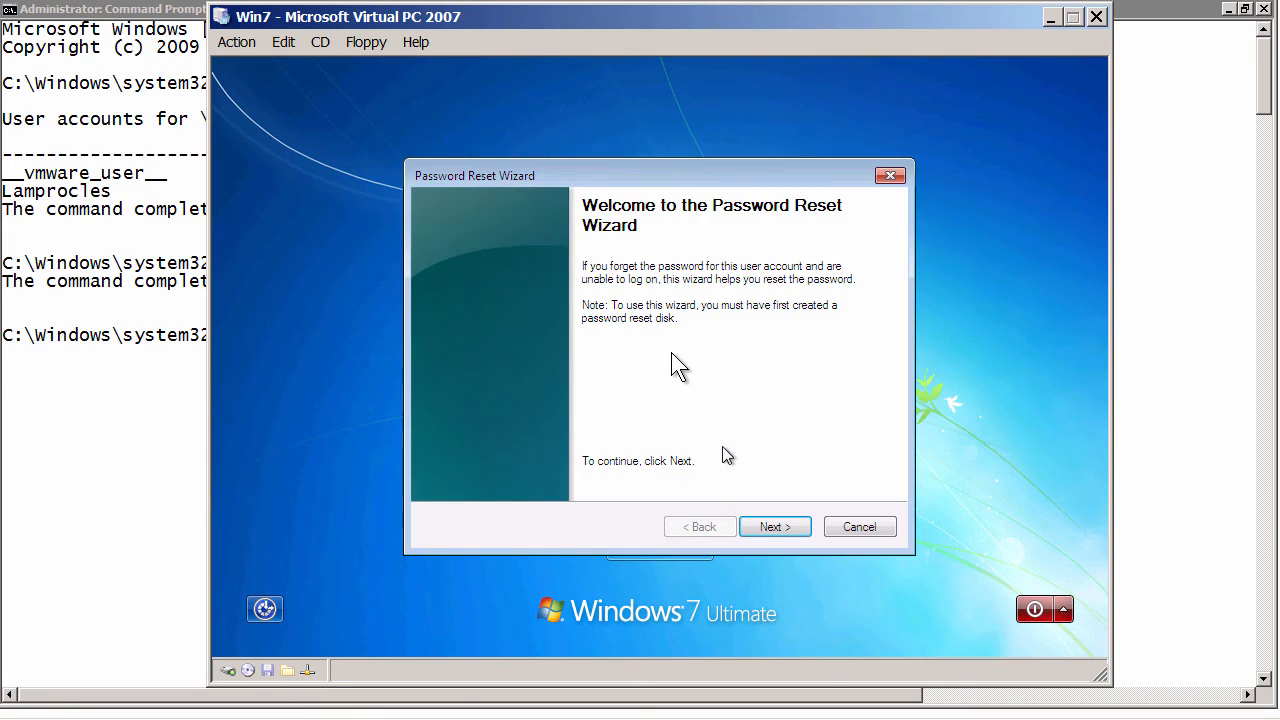
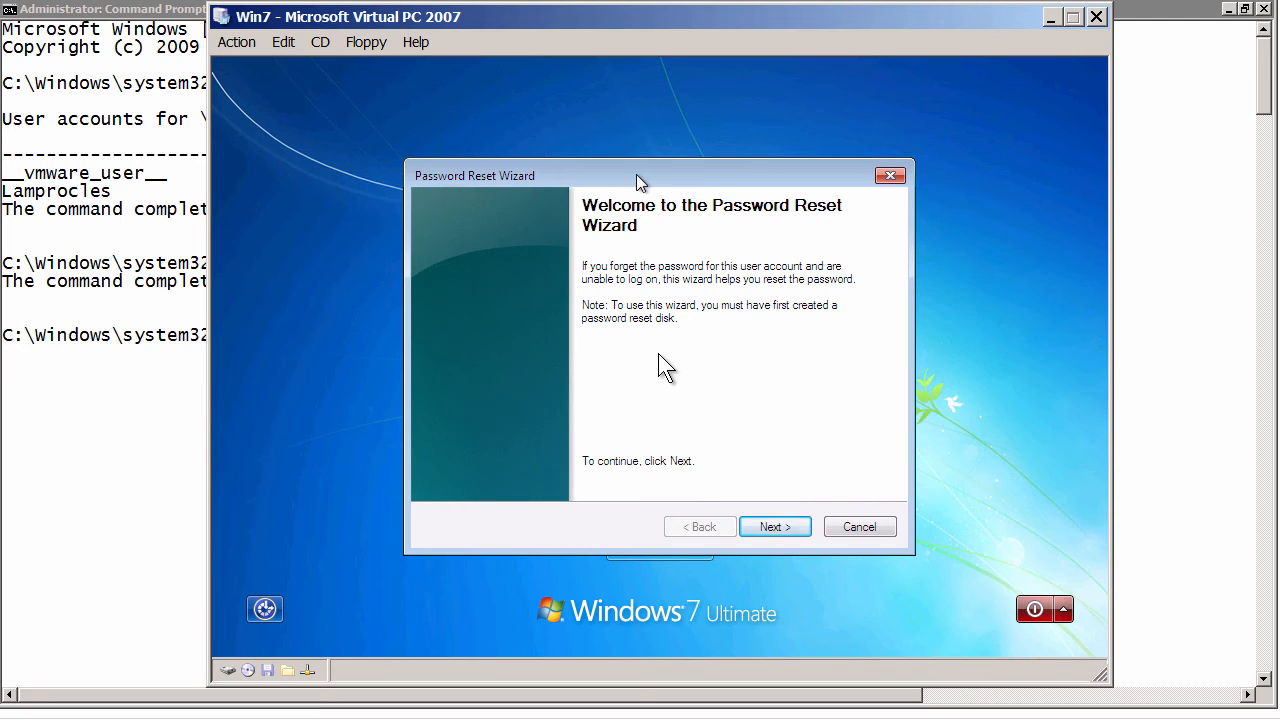
# Step: Cancel the Password Reset Wizard, leaving the account password unchanged
pyautogui.click(876, 526)
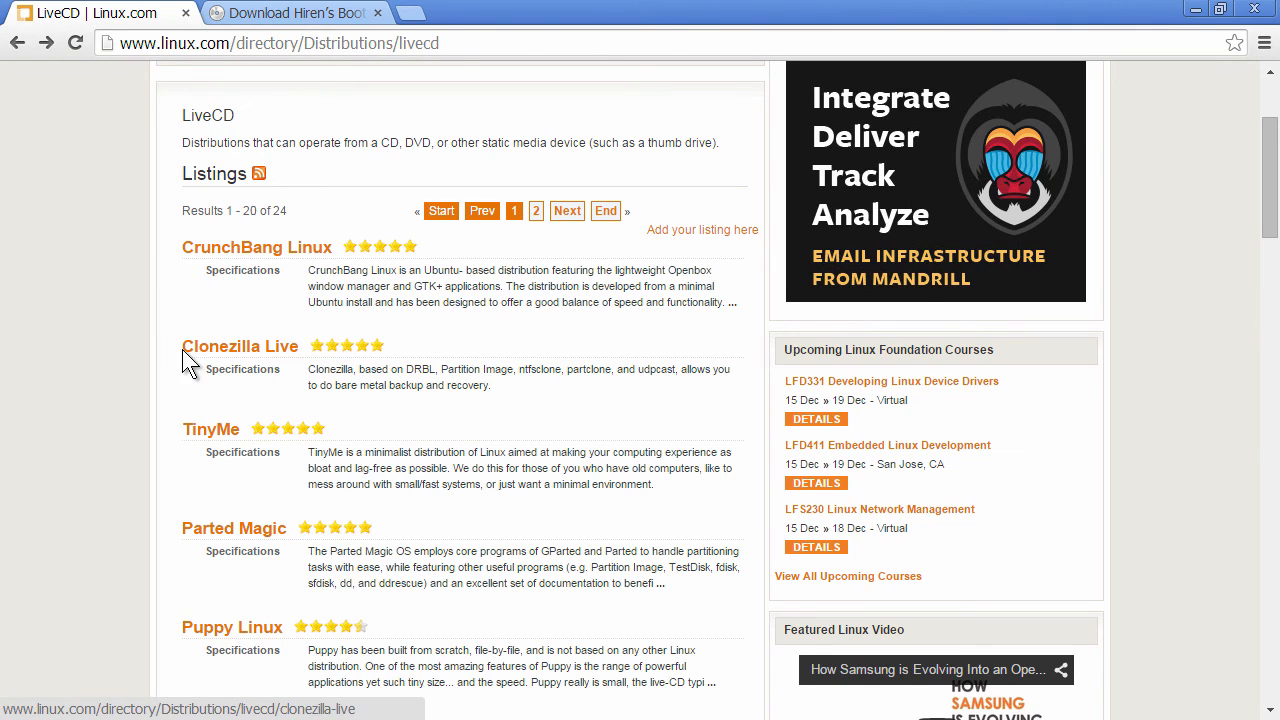
# Step: Skim the Linux.com LiveCD listings, then move to the Hiren's BootCD 15.2 download page
pyautogui.scroll(-2, 102, 389)
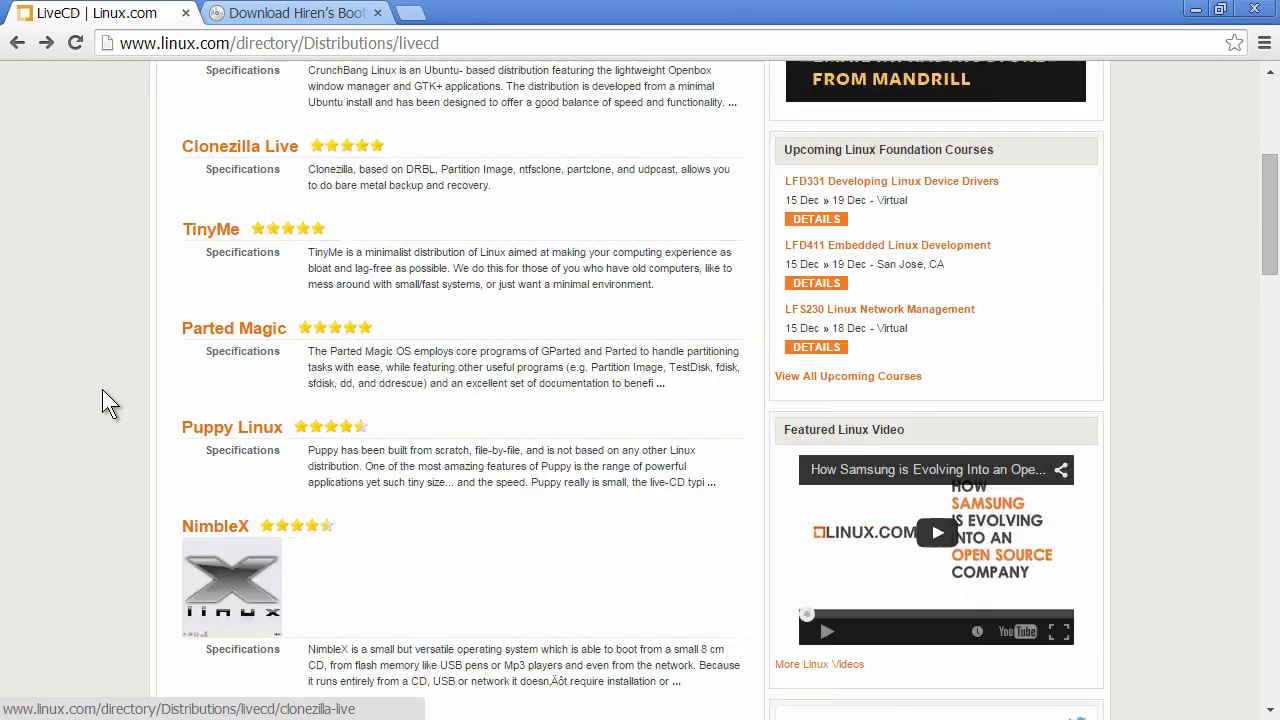
pyautogui.scroll(-6, 102, 389)
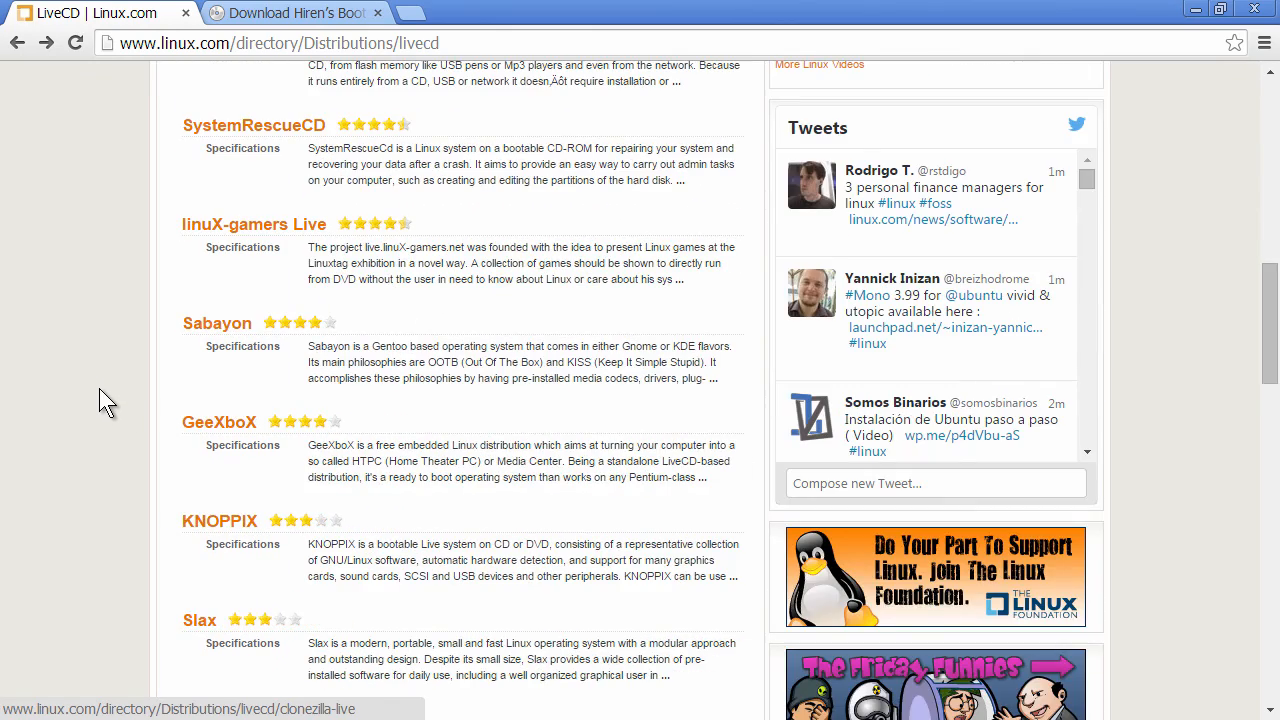
pyautogui.scroll(-1, 99, 388)
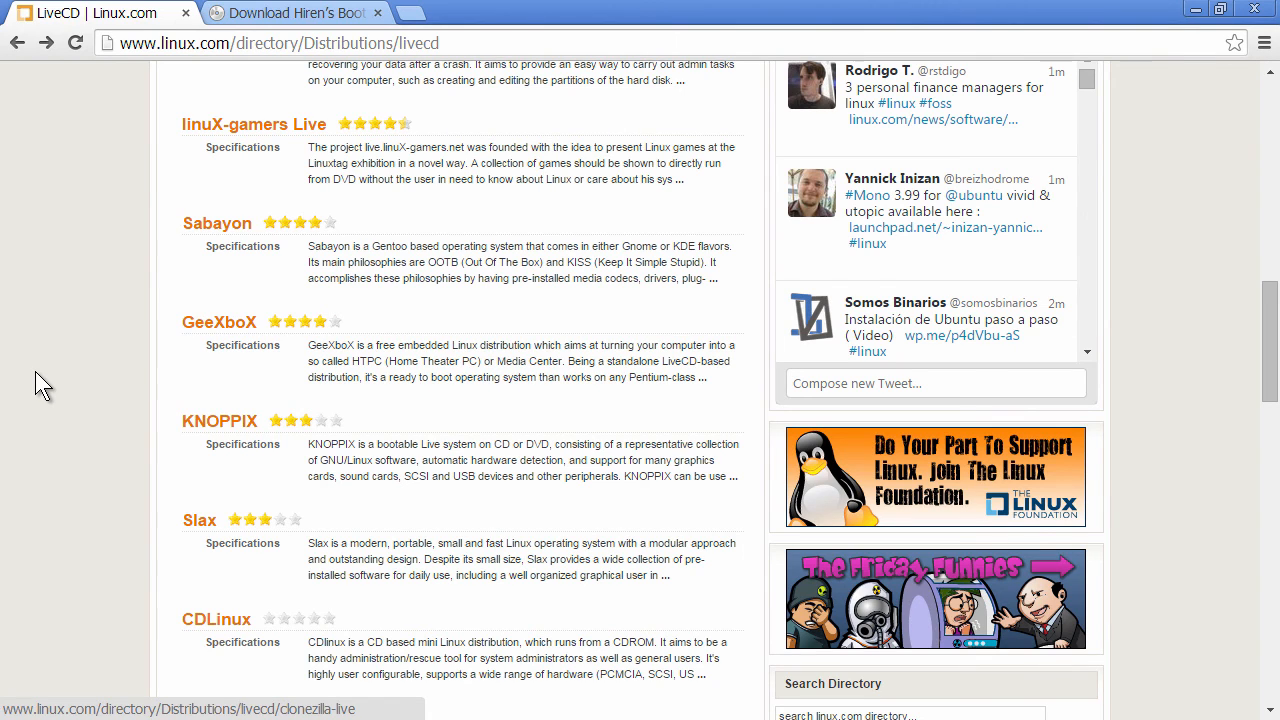
pyautogui.scroll(12, 67, 404)
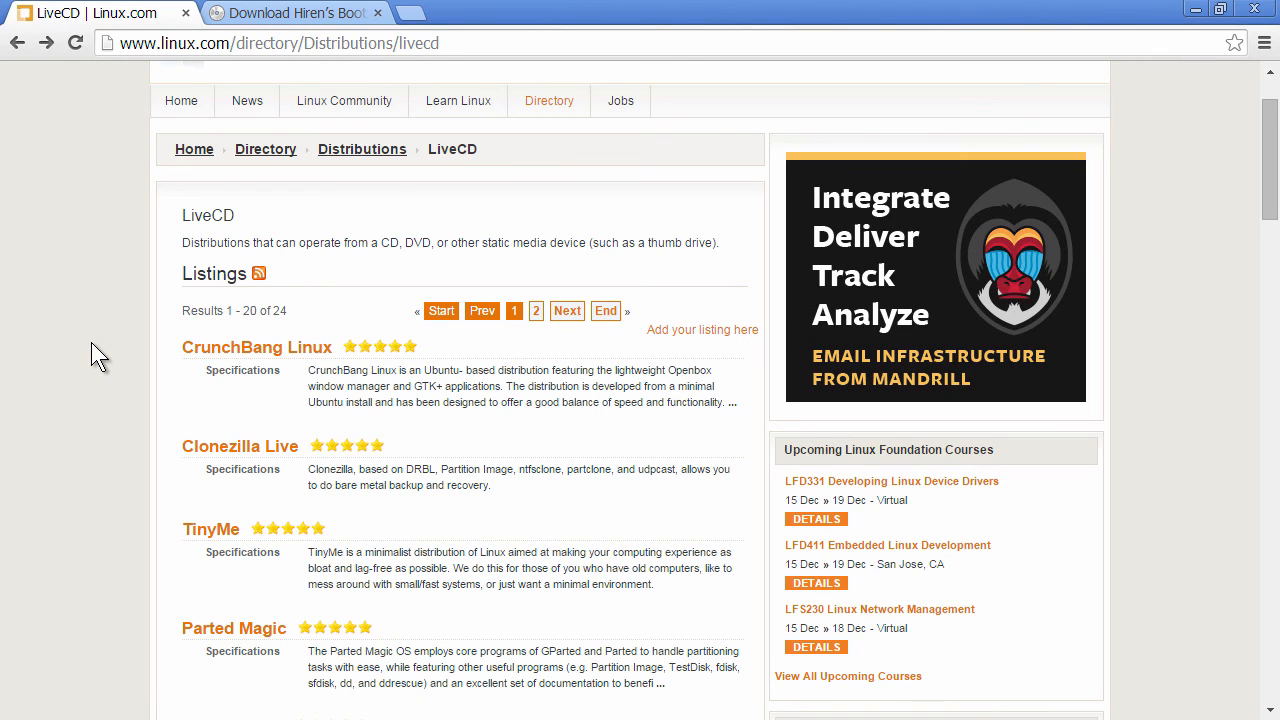
pyautogui.click(270, 14)
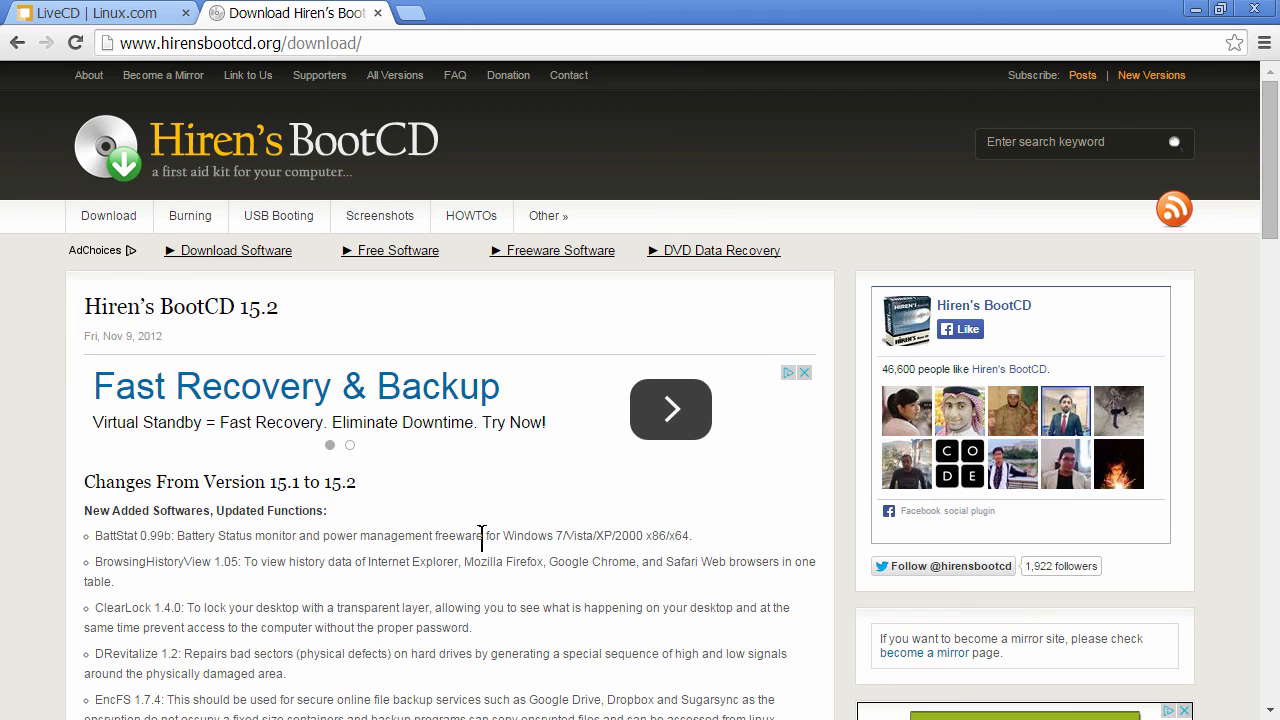
pyautogui.scroll(-3, 481, 537)
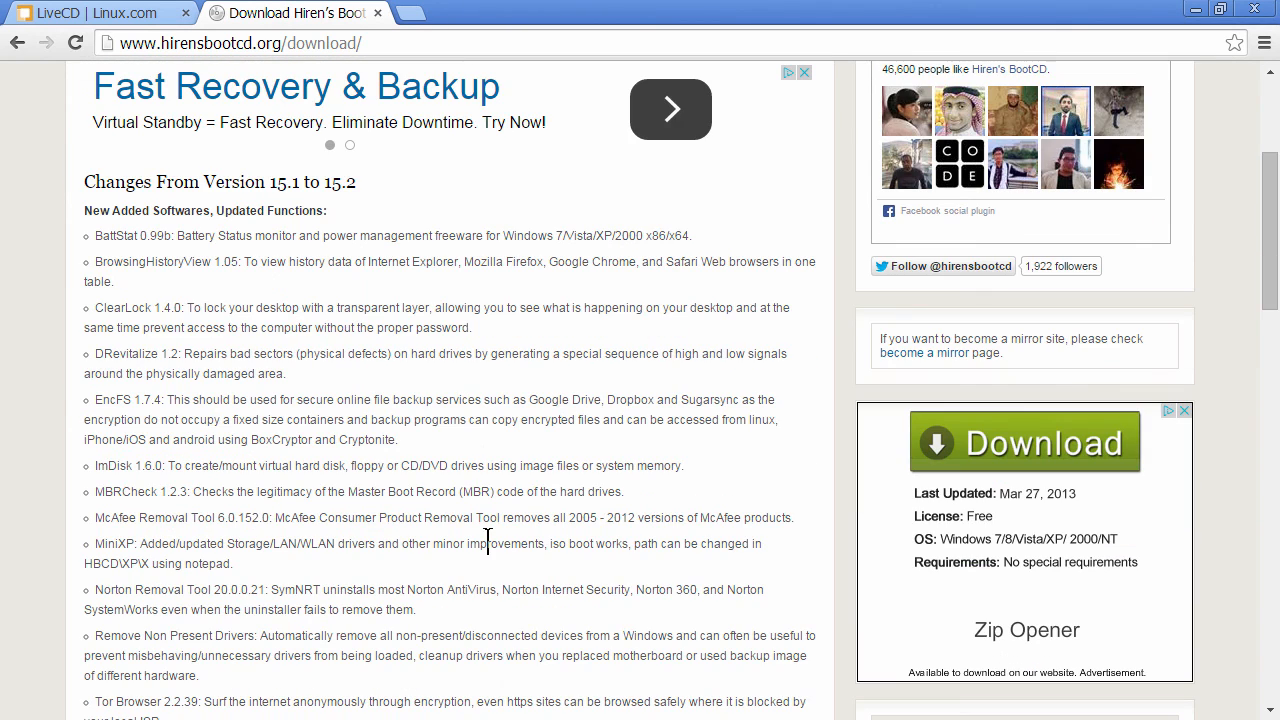